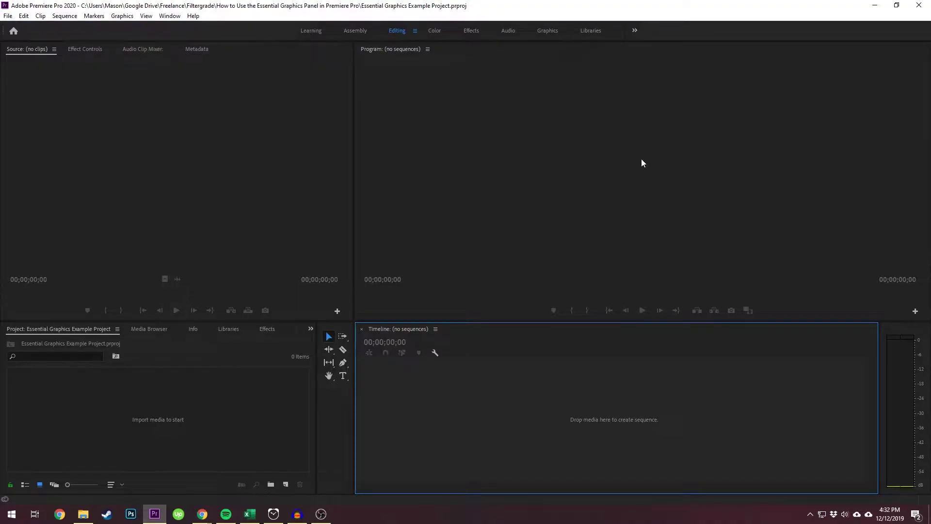
Step: Switch to the Graphics workspace so Essential Graphics lists the motion graphics templates
left_click(545, 35)
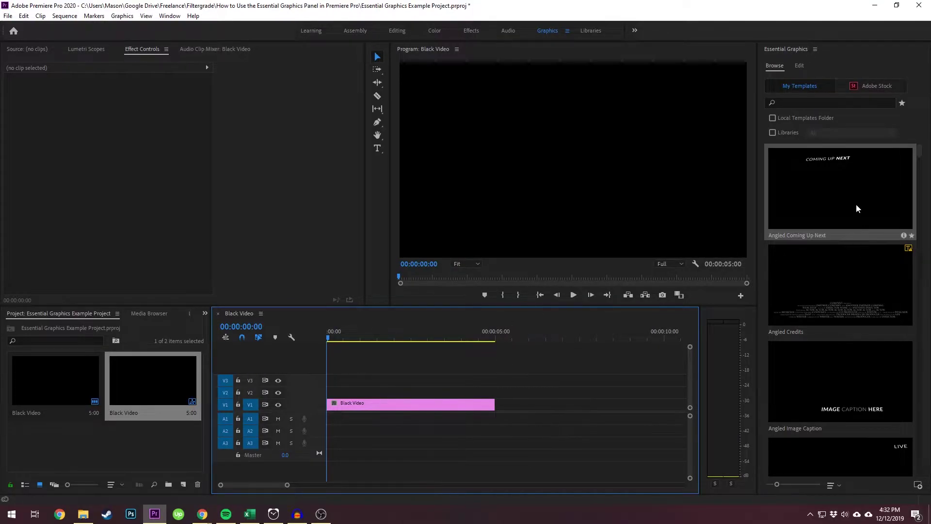
Step: Add the Angled Coming Up Next template above the black video and preview its animation
left_click_drag(856, 208, 326, 383)
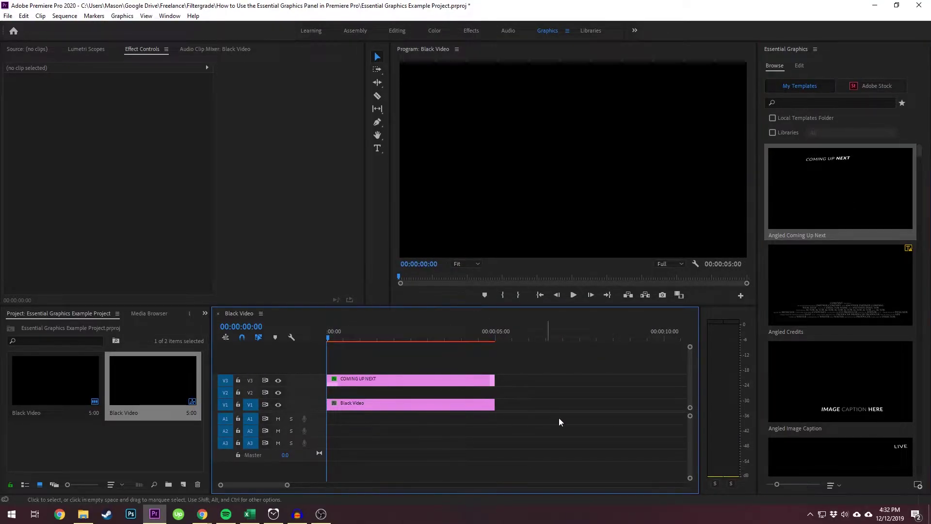
left_click(573, 295)
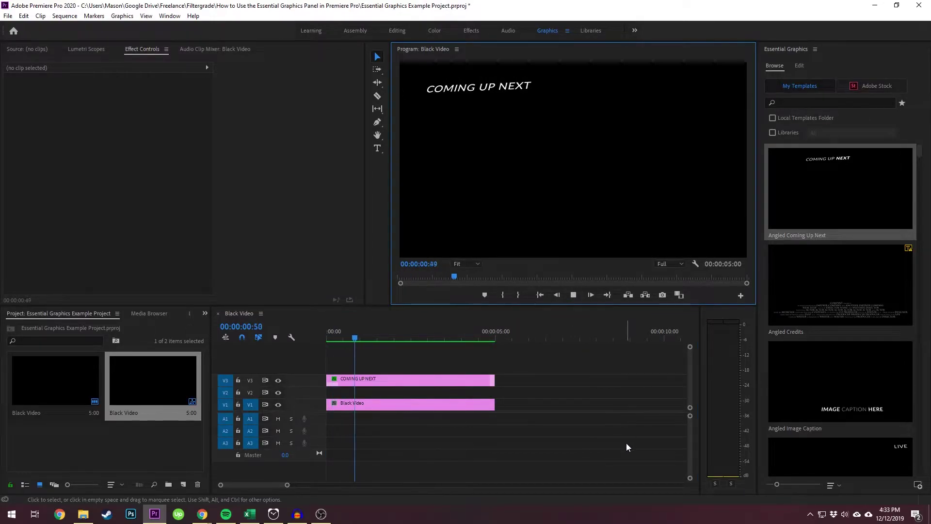
left_click_drag(418, 331, 361, 333)
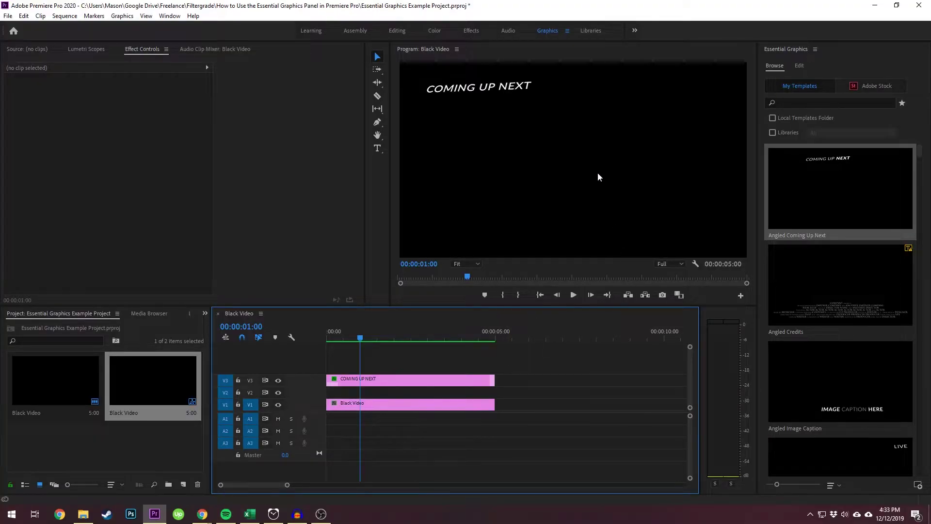
Step: Retype the template's COMING UP NEXT title text as 'Example' in Edit mode
left_click(799, 67)
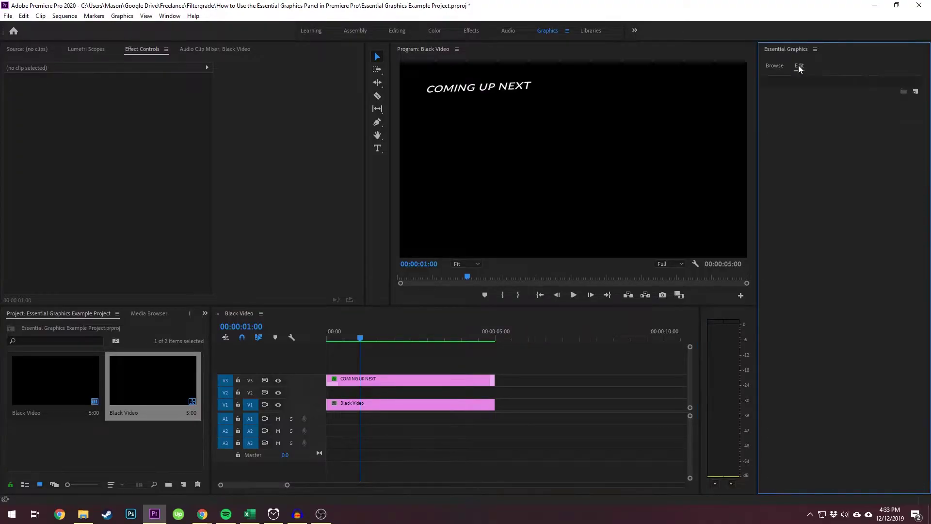
left_click(406, 382)
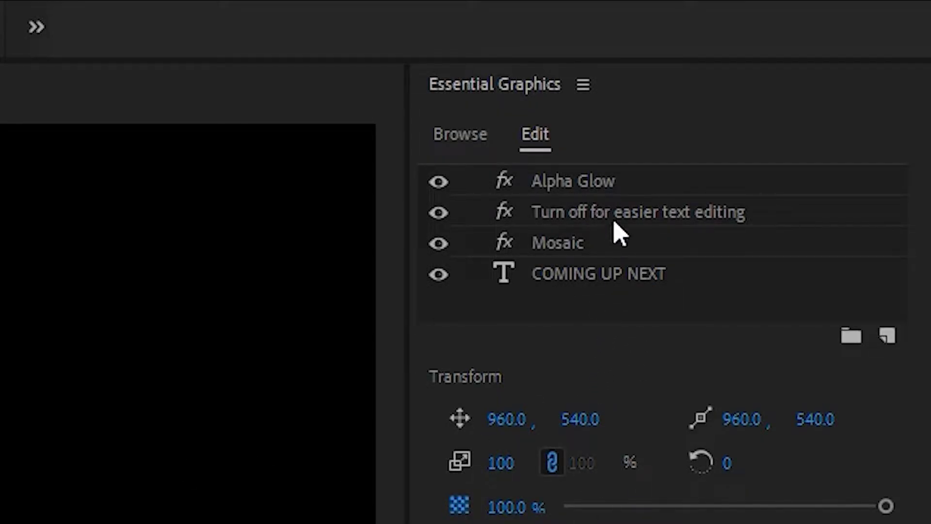
left_click(606, 274)
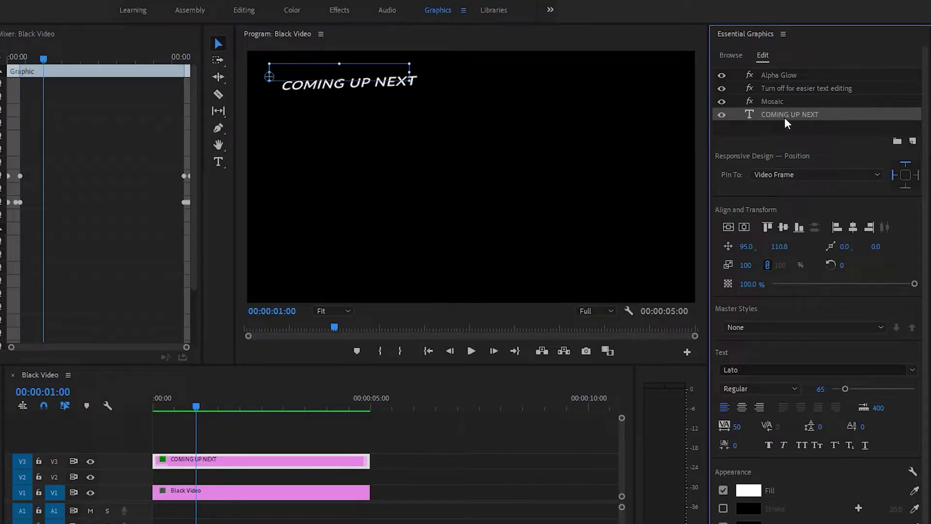
double_click(813, 116)
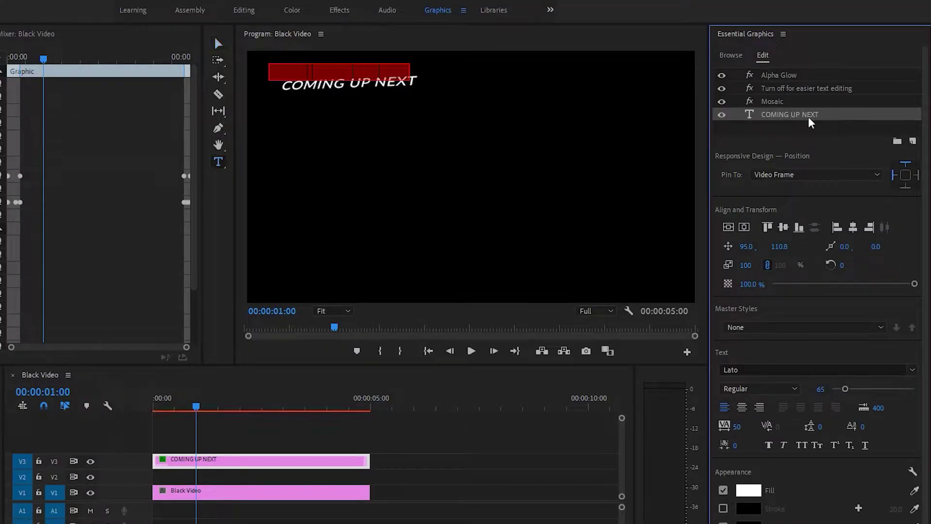
type("dsadsfdsf")
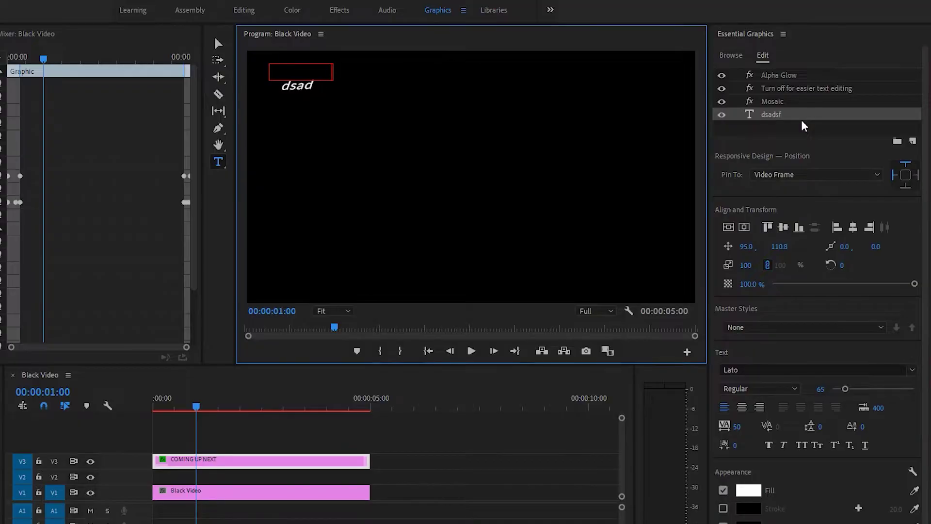
type("dfgdfgdfg")
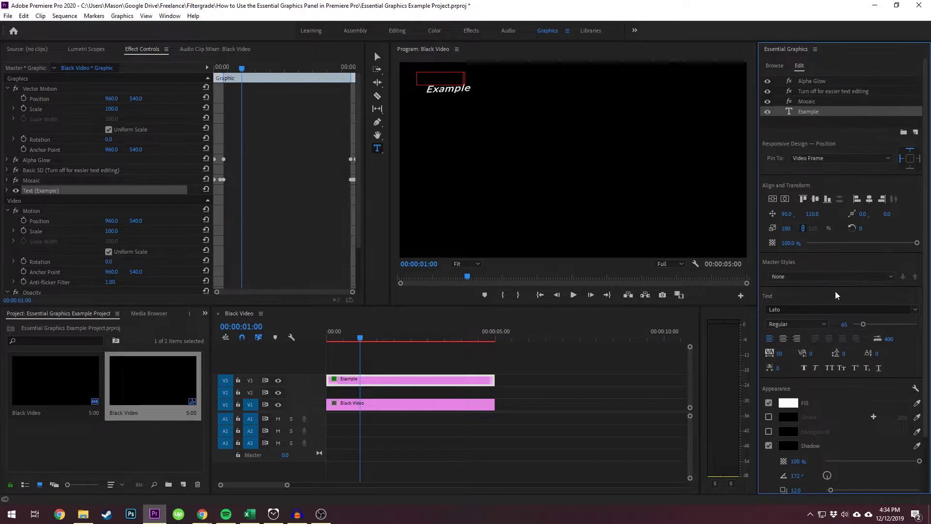
Step: Look through My Templates and Adobe Stock, then cancel installing a template from file
left_click(775, 66)
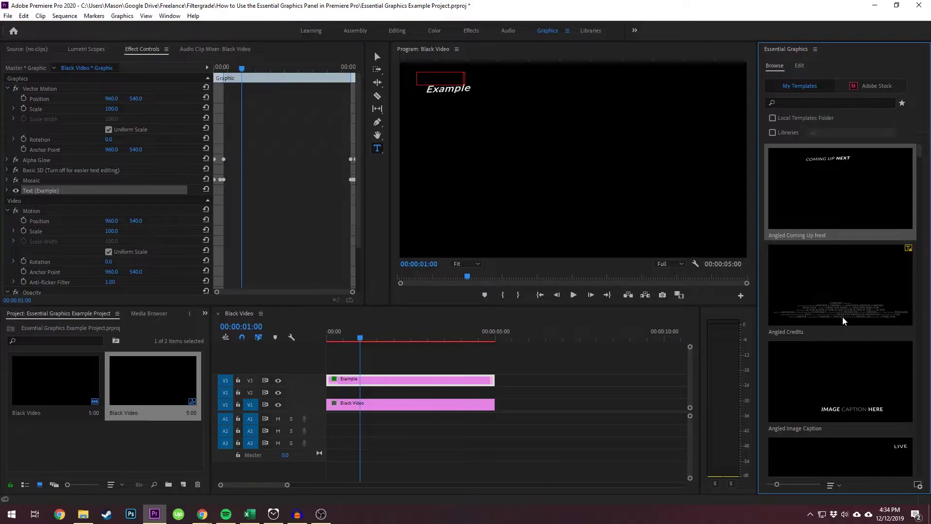
mouse_move(771, 167)
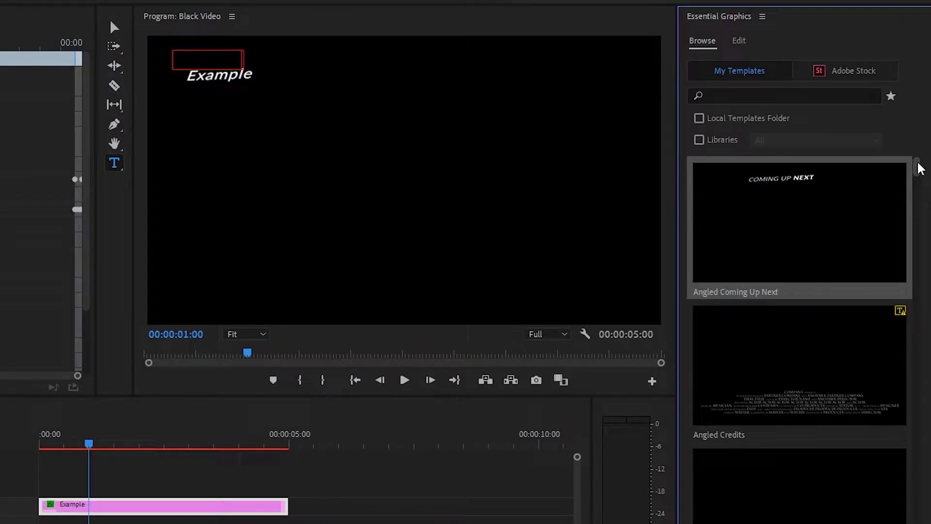
mouse_move(919, 150)
left_mouse_down()
mouse_move(919, 207)
mouse_move(919, 158)
left_mouse_up()
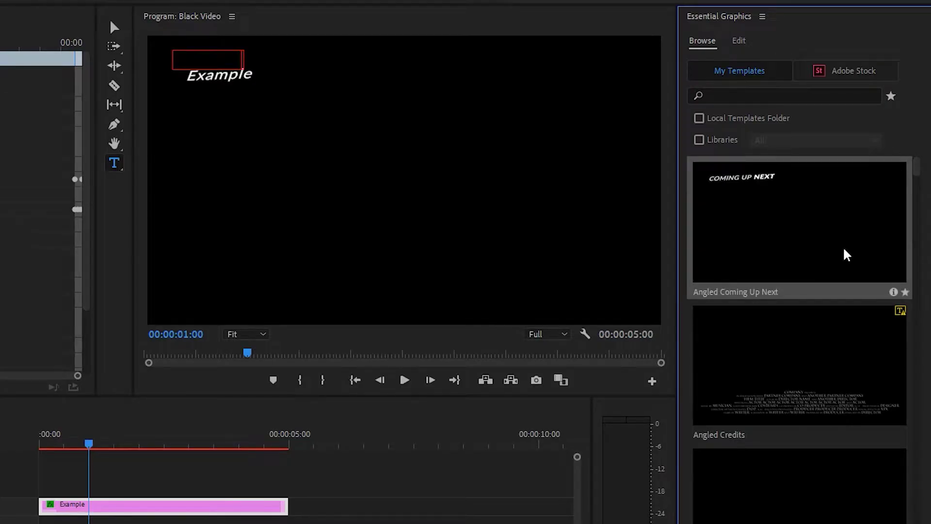
left_click(831, 80)
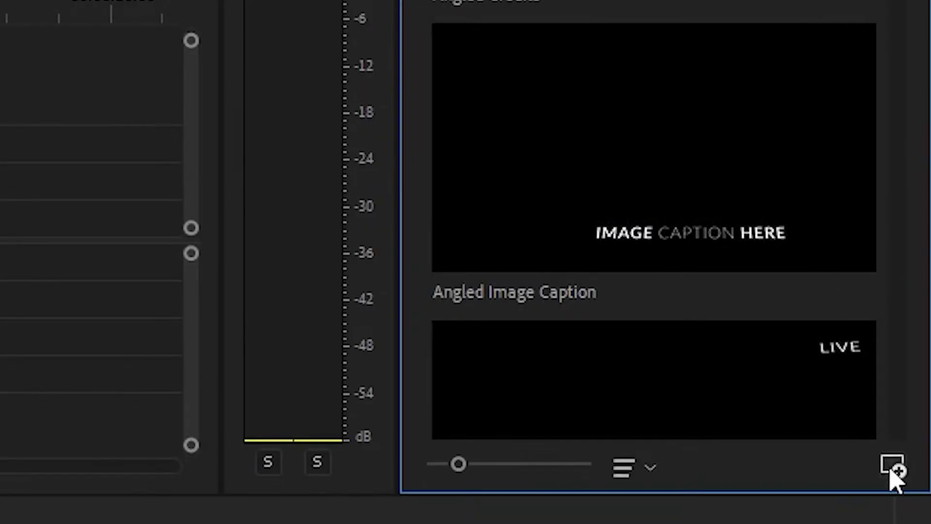
left_click(893, 470)
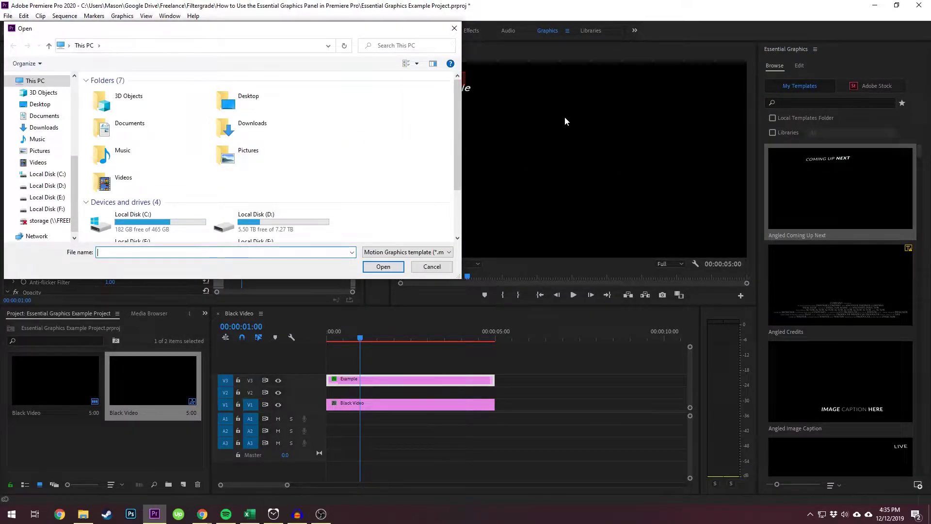
left_click(454, 28)
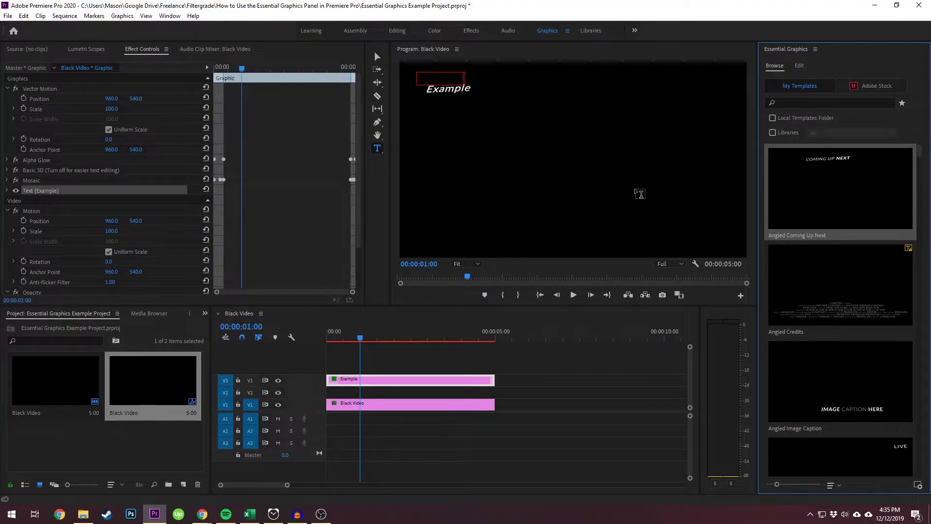
Step: Delete the Example graphic clip and type a new 'Example Text' title in the frame
left_click(420, 381)
key("Delete")
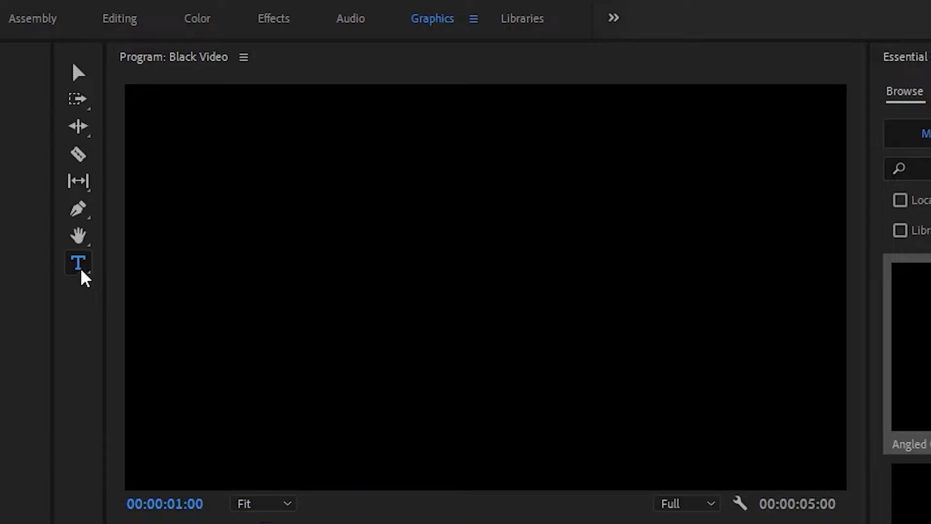
left_click(378, 149)
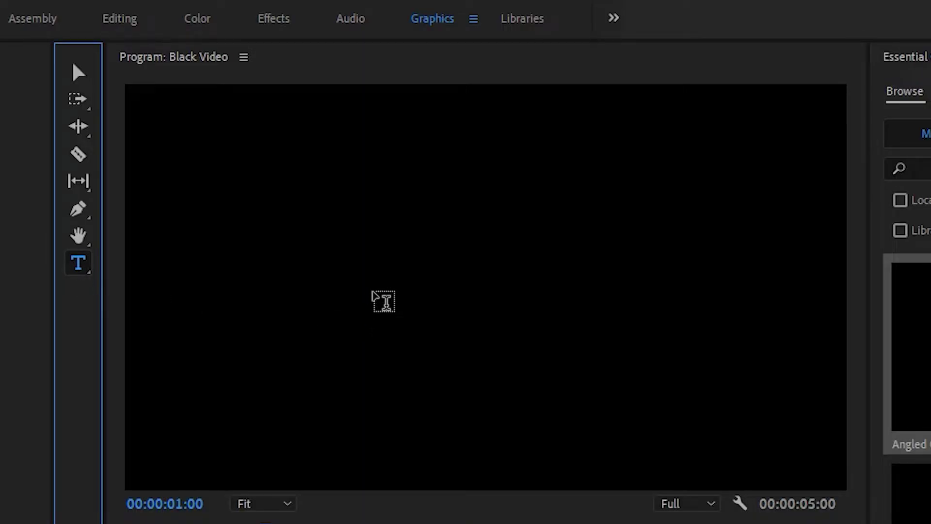
left_click(372, 293)
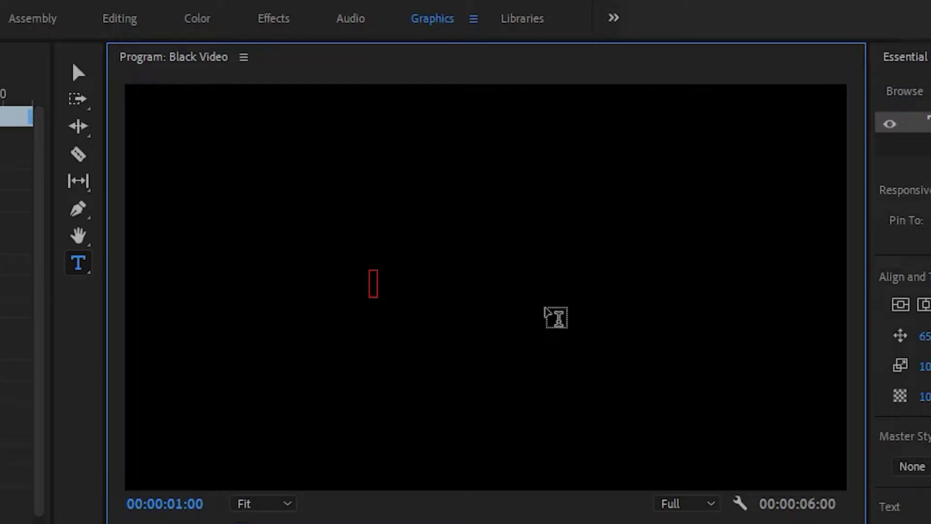
type("Example Text")
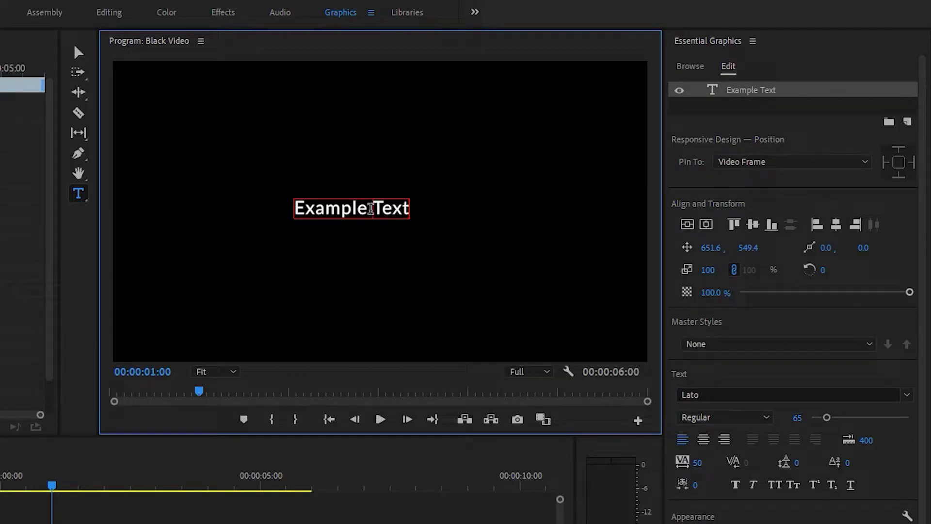
Step: Set the title to Market Deco at size 170, tracking 50, and move it left
triple_click(372, 208)
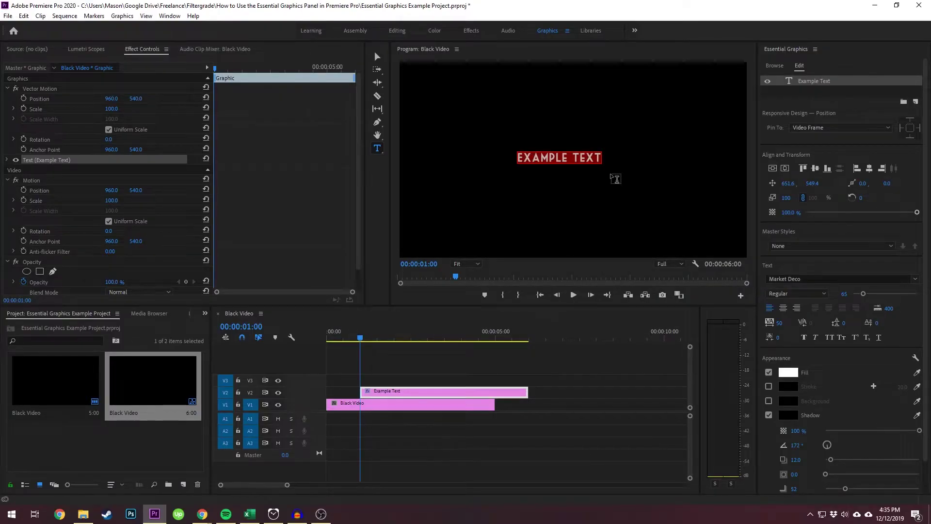
left_click(615, 179)
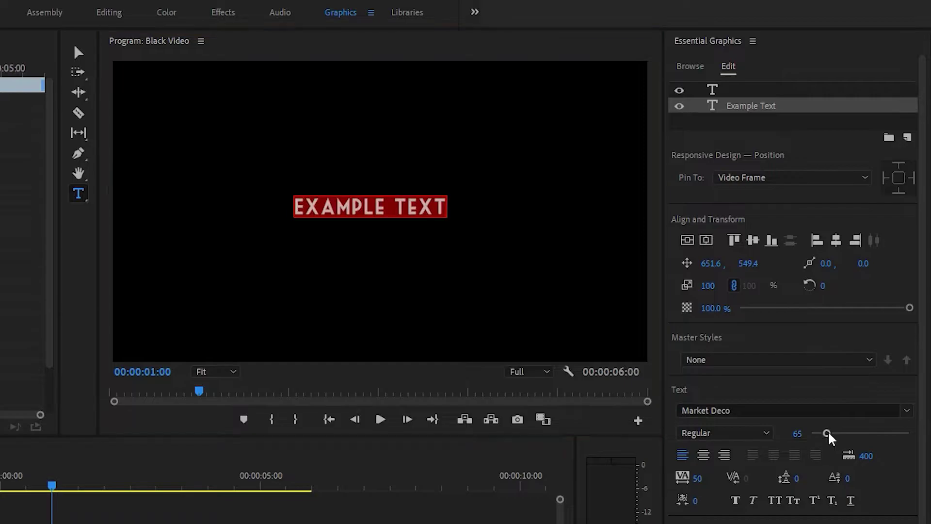
left_click_drag(827, 433, 855, 440)
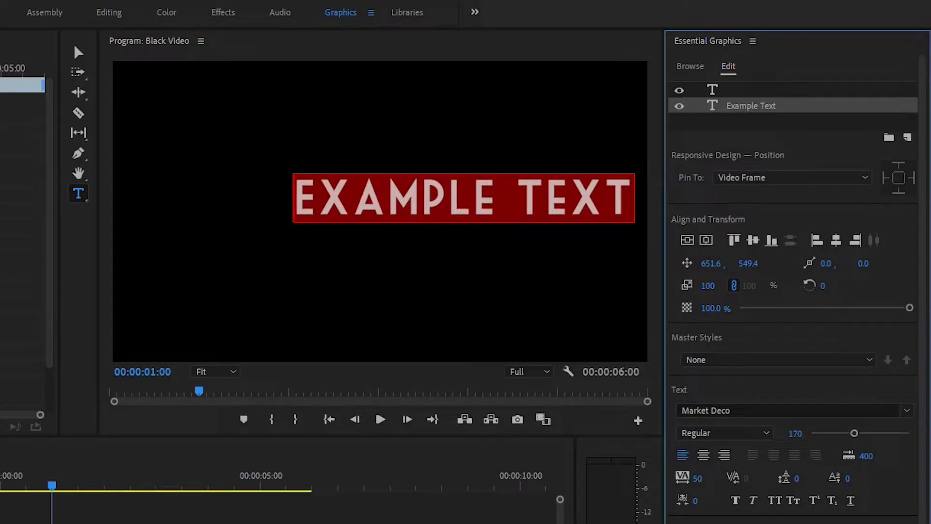
mouse_move(696, 478)
left_mouse_down()
mouse_move(630, 478)
mouse_move(766, 478)
mouse_move(679, 481)
left_mouse_up()
left_click(76, 53)
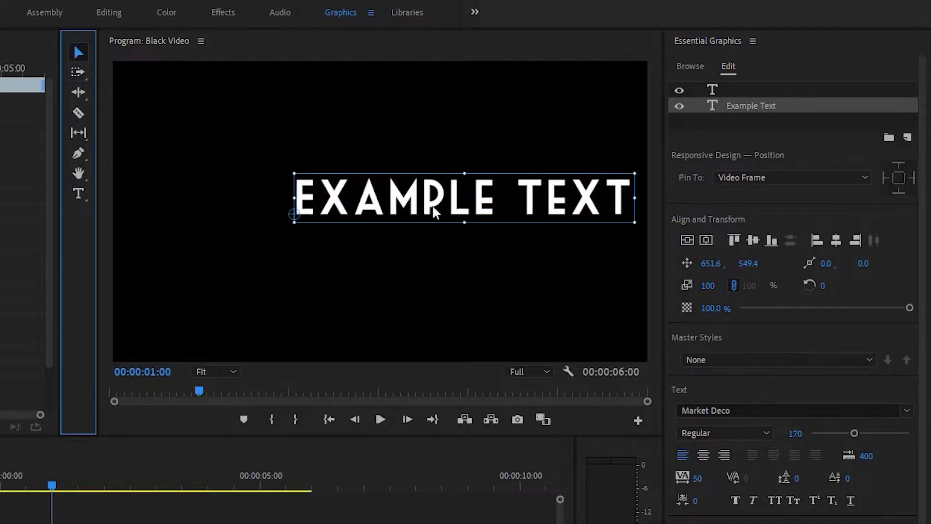
left_click_drag(433, 210, 357, 225)
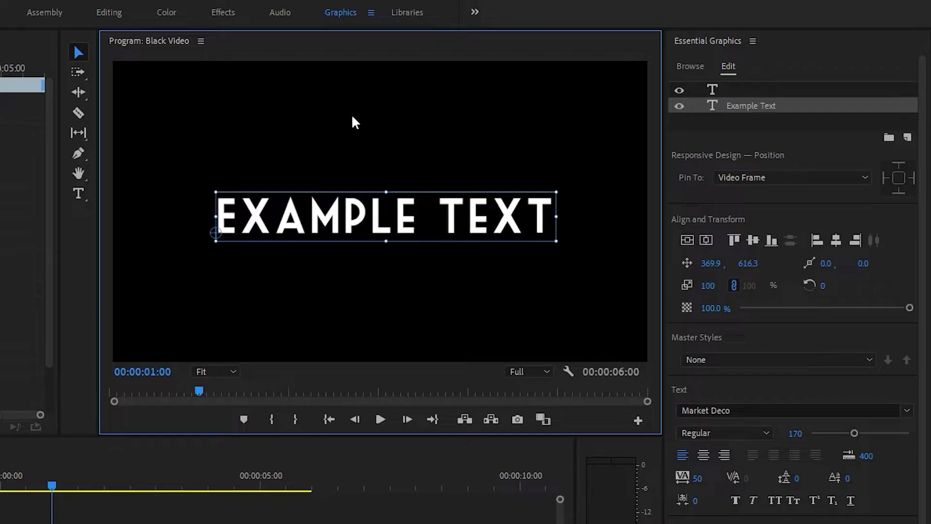
Step: Draw a square with the Rectangle Tool left of the title and fill it purple
left_click(78, 156)
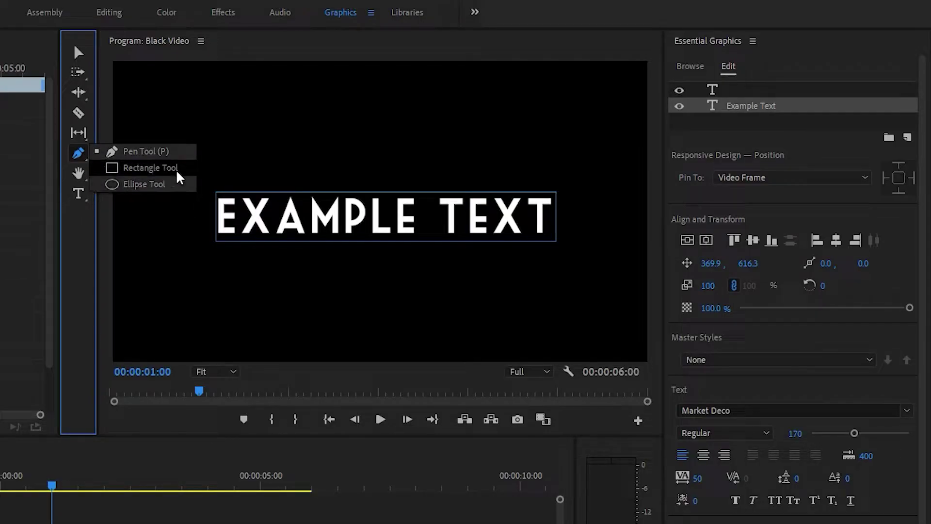
left_click(177, 169)
mouse_move(182, 125)
left_mouse_down()
mouse_move(316, 264)
mouse_move(410, 301)
mouse_move(394, 308)
left_mouse_up()
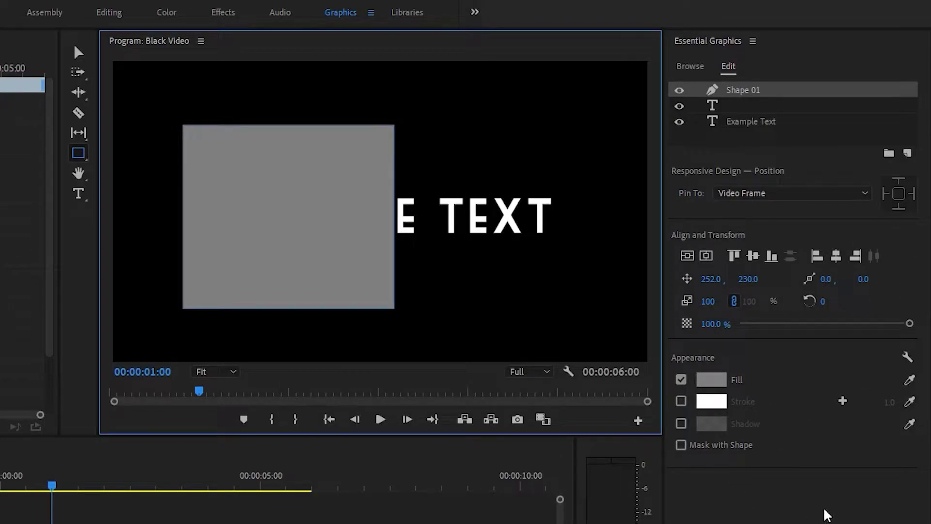
left_click(713, 381)
left_click(257, 336)
mouse_move(213, 332)
left_mouse_down()
mouse_move(238, 362)
mouse_move(199, 428)
mouse_move(210, 445)
mouse_move(257, 431)
mouse_move(256, 452)
left_mouse_up()
left_click(380, 281)
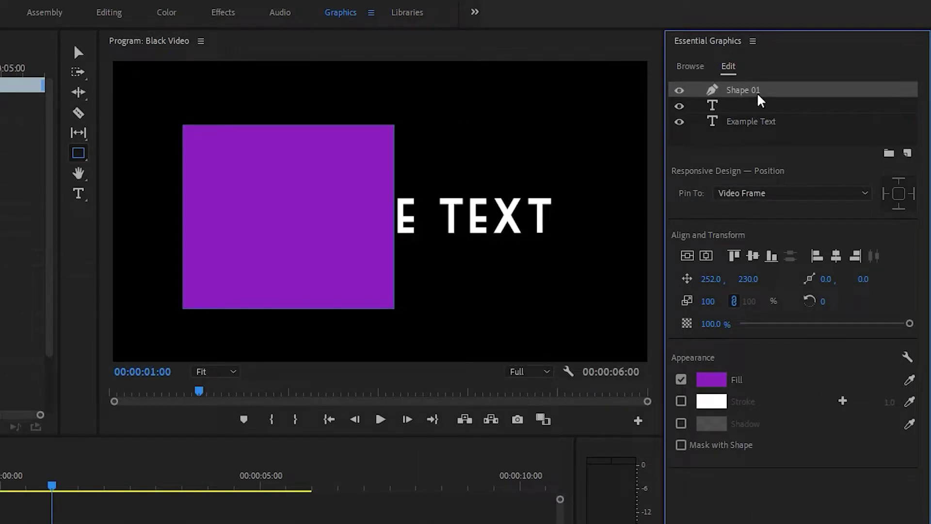
Step: Delete the empty text layer and move Shape 01 below Example Text
left_click(777, 110)
key("Delete")
left_click(766, 107)
left_click(760, 91)
left_click(766, 107)
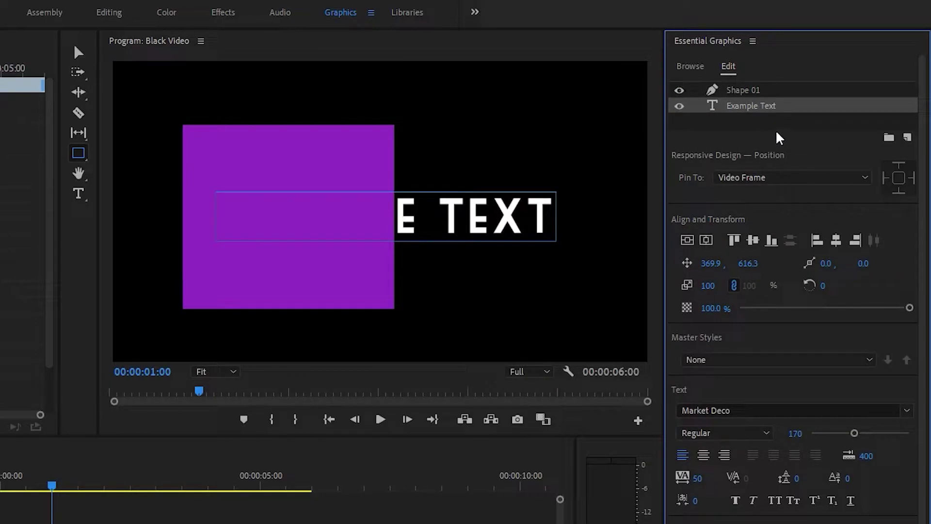
left_click(711, 92)
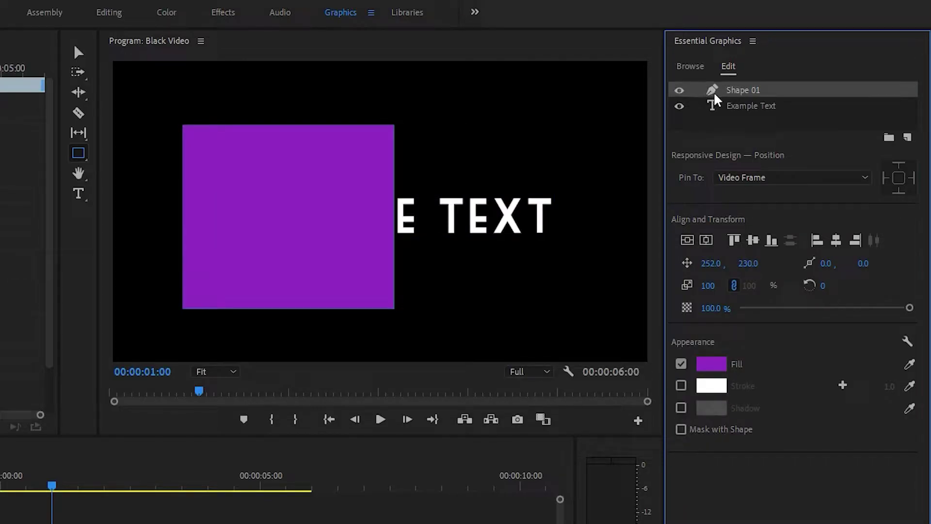
left_click(716, 110)
left_click_drag(713, 92, 781, 124)
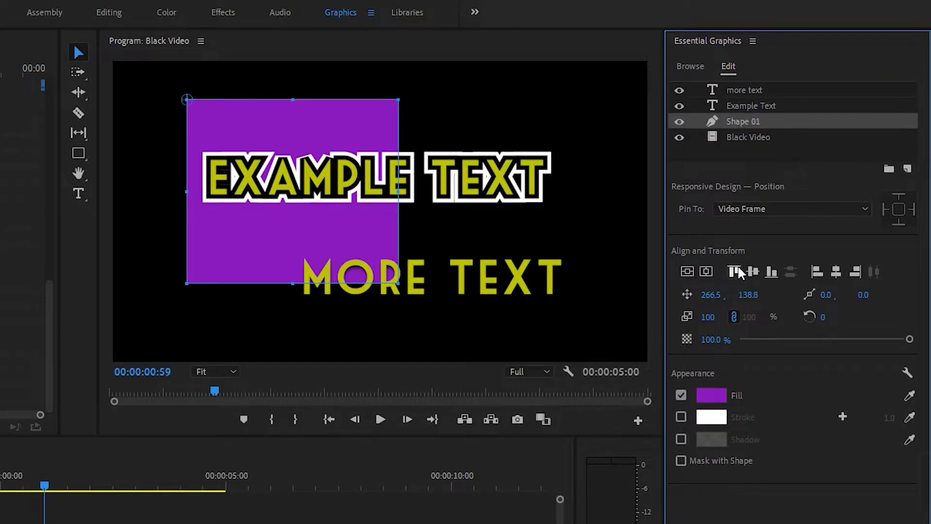
Step: Align the purple square and EXAMPLE TEXT to the frame top, then drag the text over the square
left_click(735, 273)
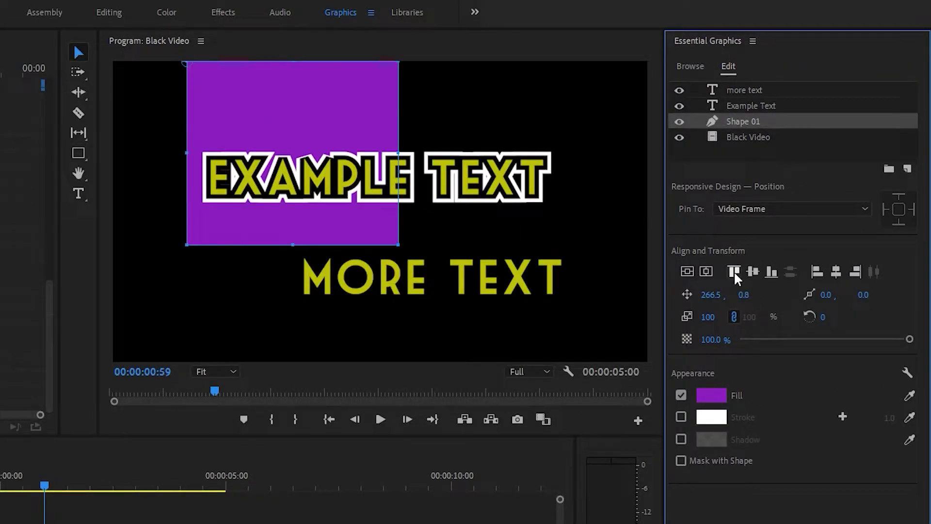
left_click(750, 105)
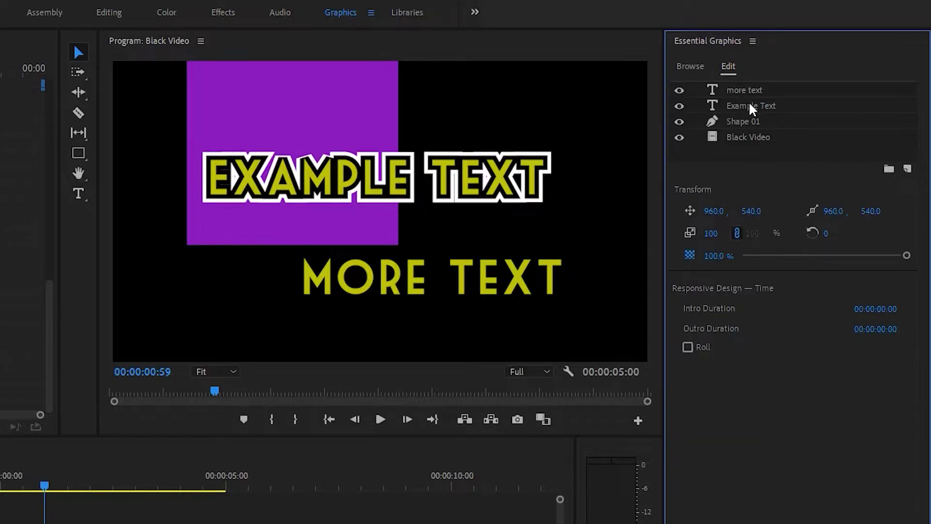
left_click(734, 272)
left_click_drag(474, 92, 559, 135)
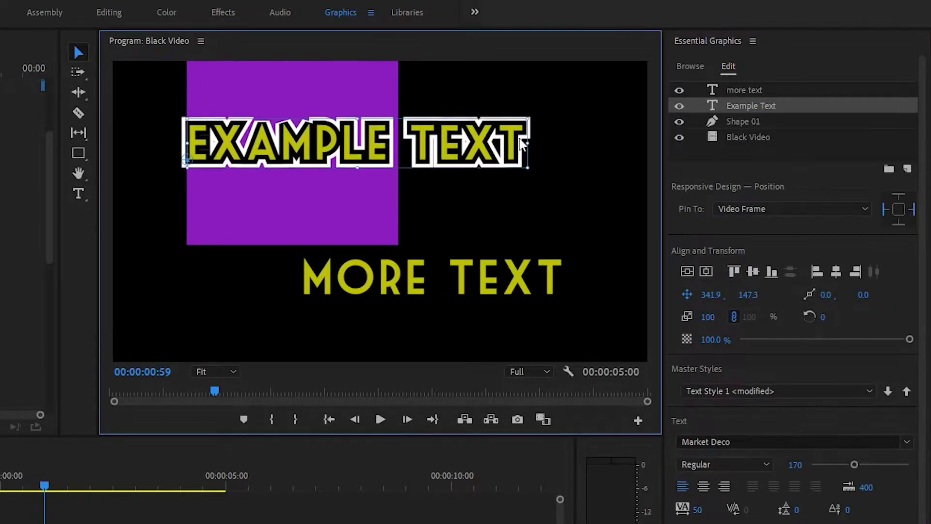
Step: Try vertical-centre, horizontal-centre and right alignment between the two text layers, undoing the vertical one
left_click(762, 91, "shift")
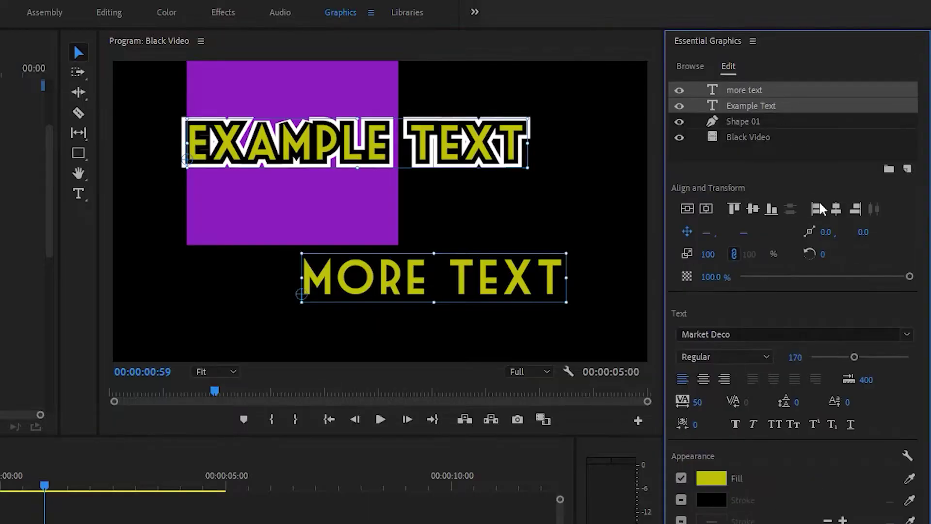
left_click(751, 208)
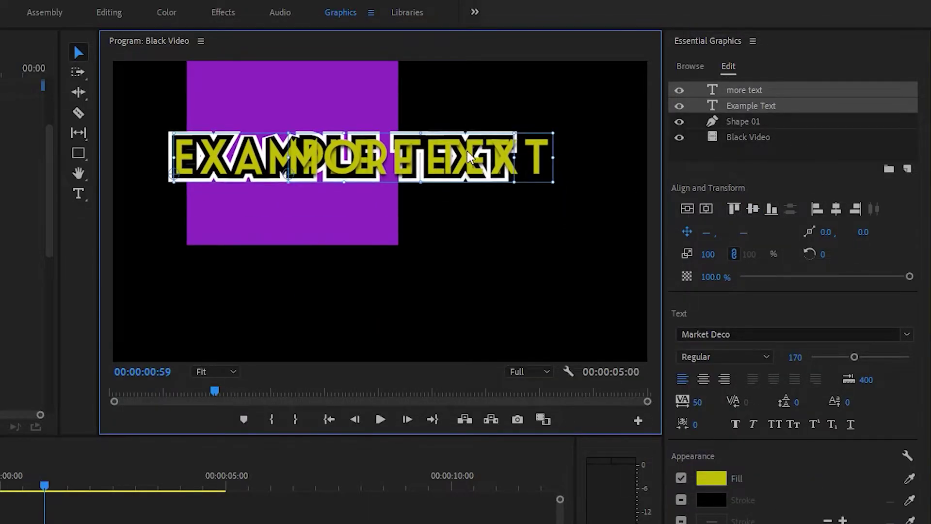
left_click(742, 92)
key("ctrl+z")
key("ctrl+z")
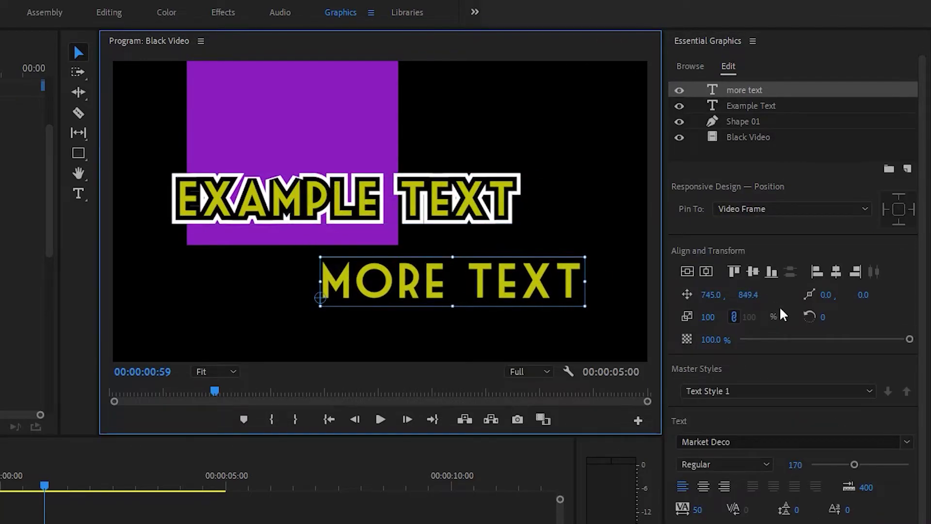
left_click(766, 106, "shift")
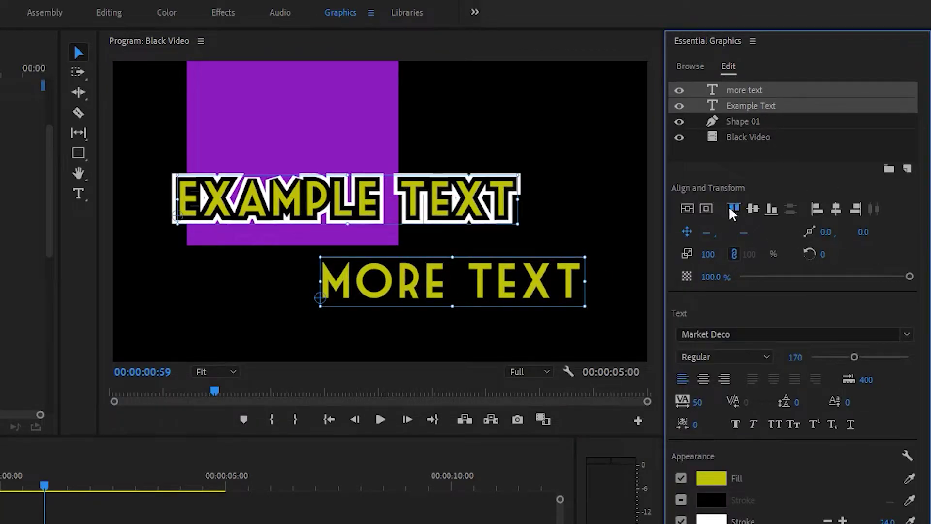
left_click(835, 208)
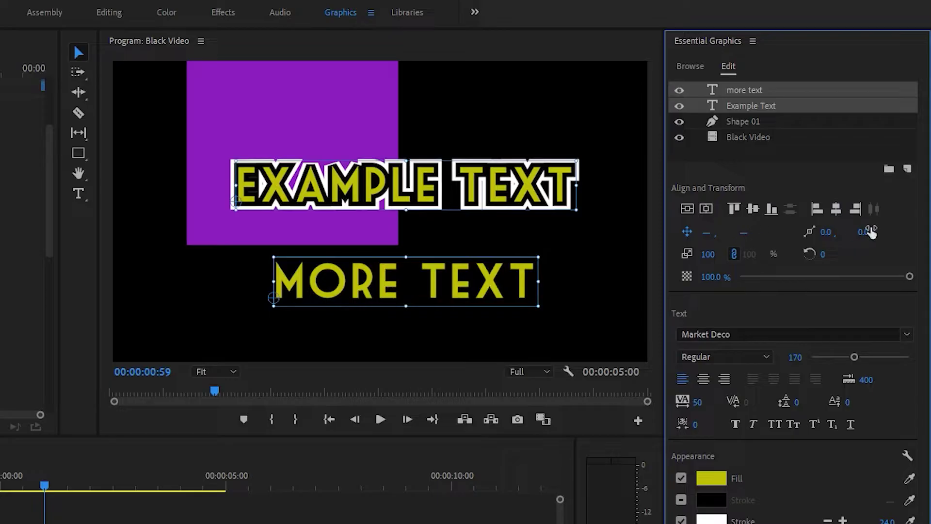
left_click(855, 209)
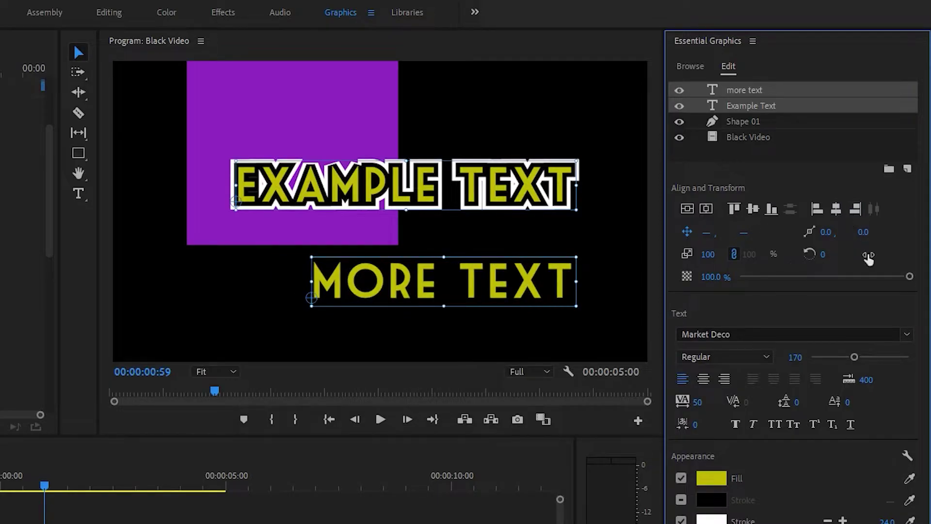
left_click(611, 122)
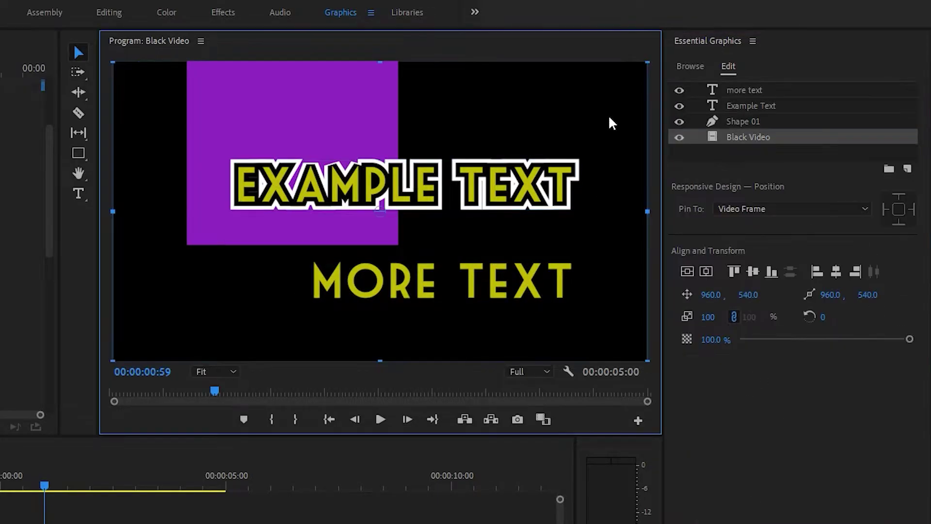
Step: Centre MORE TEXT in the frame, then centre and undo centring EXAMPLE TEXT
left_click(752, 91)
left_click(687, 272)
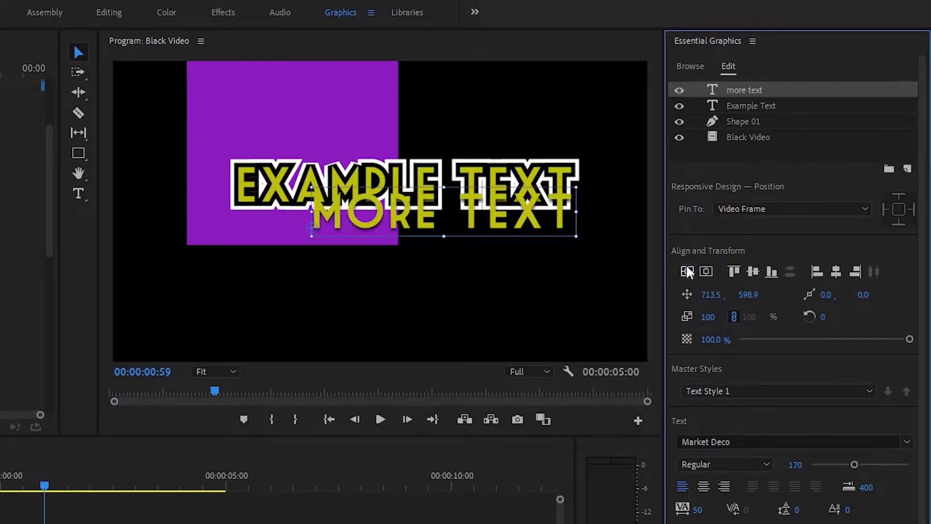
left_click(707, 271)
left_click(752, 106)
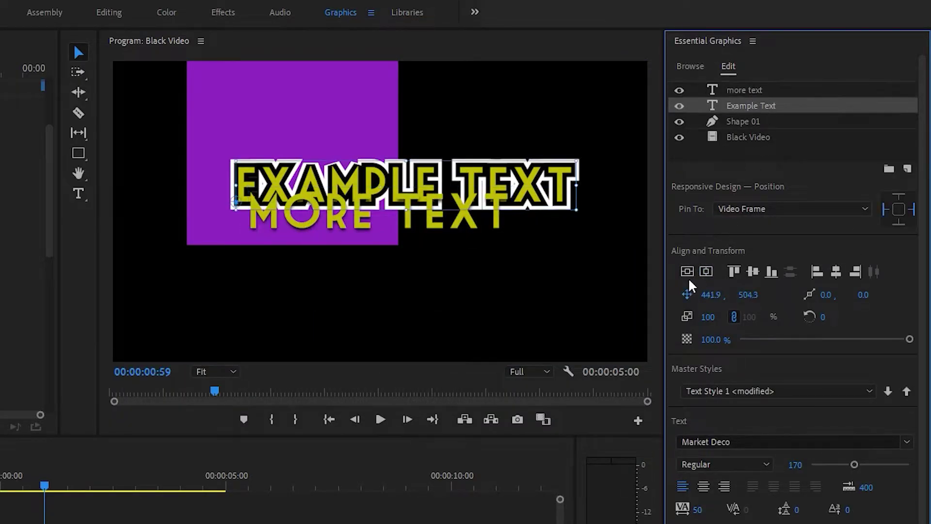
left_click(687, 272)
left_click(707, 271)
key("ctrl+z")
key("ctrl+z")
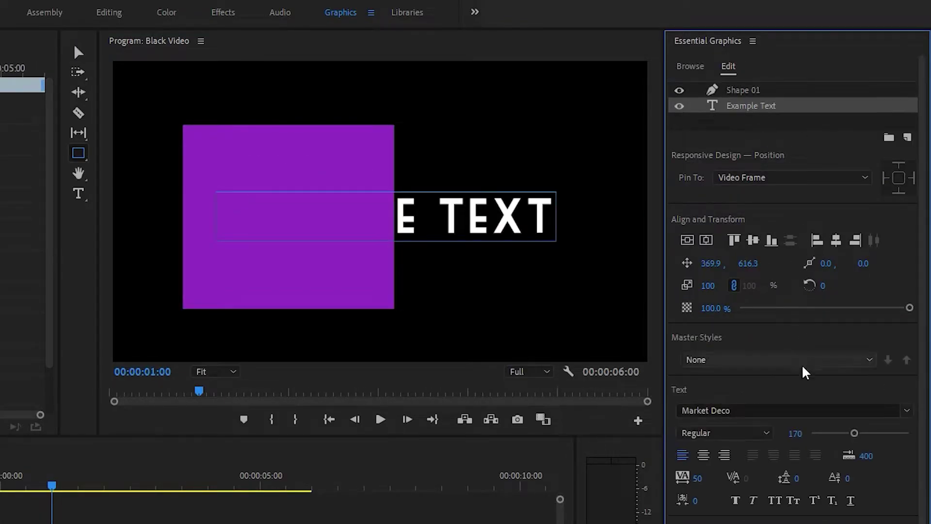
Step: Turn on Mask with Shape and Invert for Shape 01 over the EXAMPLE TEXT title
scroll(923, 194, "down", 2)
scroll(925, 214, "up", 2)
left_click(747, 91)
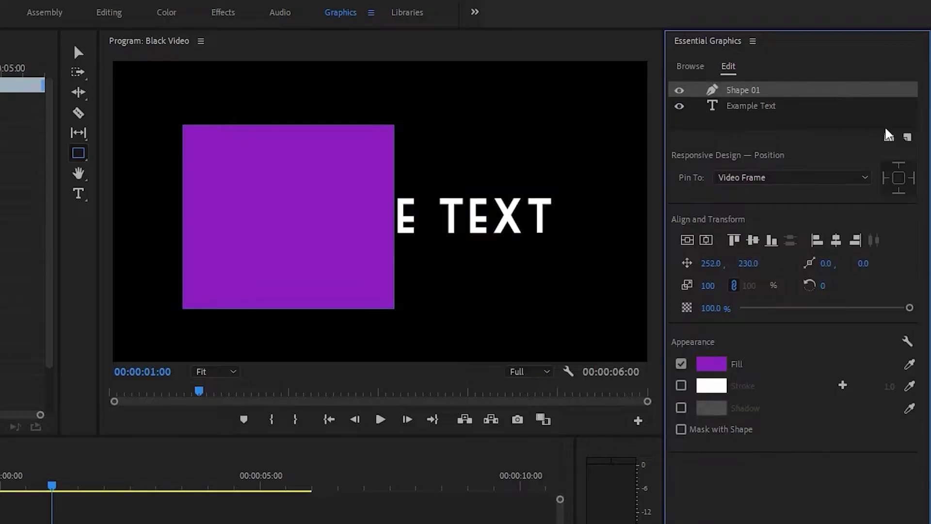
left_click(681, 429)
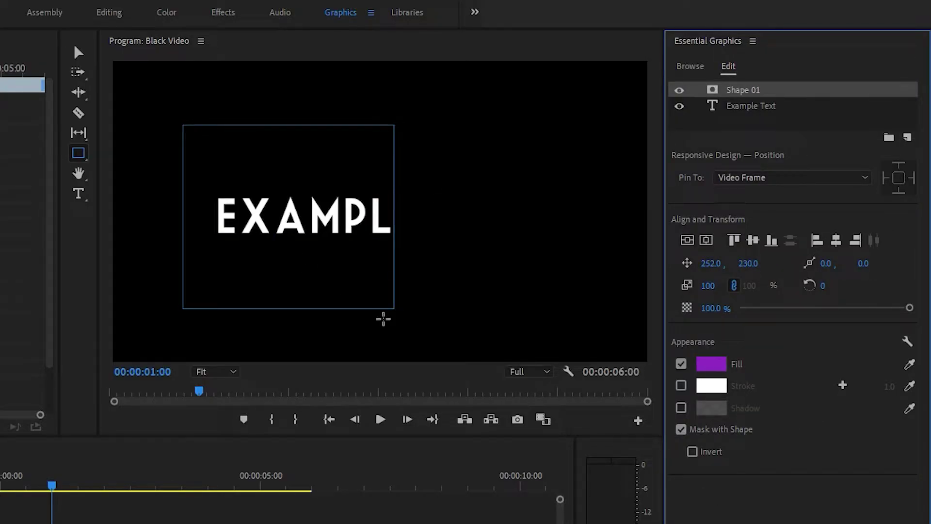
left_click(693, 452)
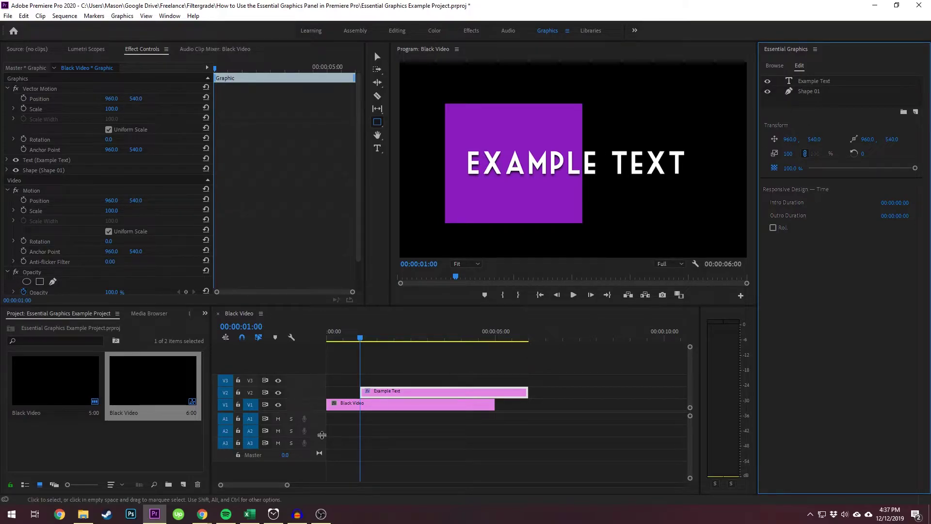
Step: Add Black Video as a layer in the graphic and trim the graphic clip to end at 5:00
left_click(48, 391)
mouse_move(815, 81)
left_mouse_down()
mouse_move(801, 108)
mouse_move(811, 150)
mouse_move(804, 88)
left_mouse_up()
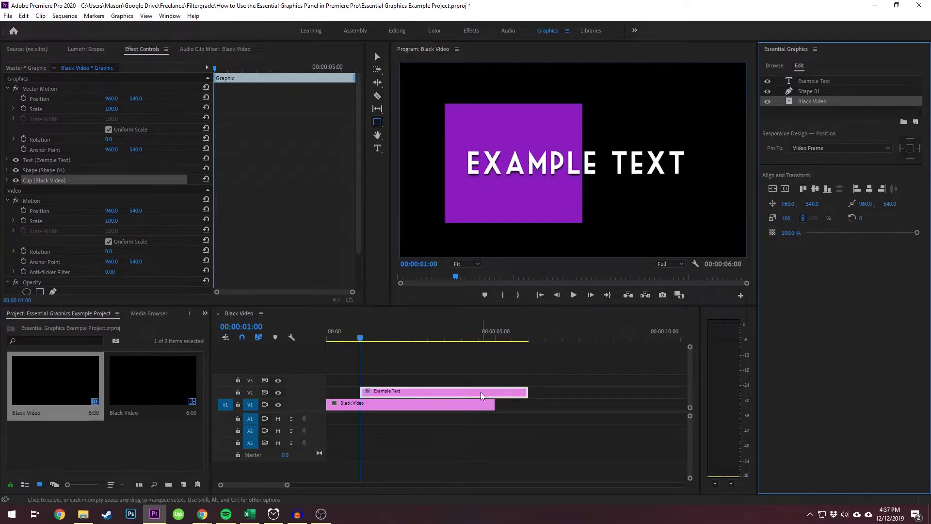
left_click_drag(527, 391, 495, 391)
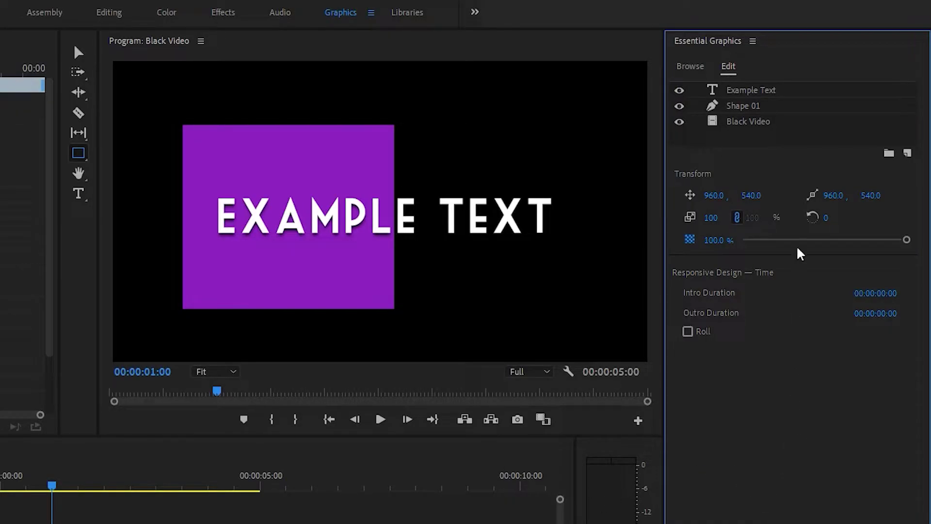
Step: Pin Example Text to Shape 01's top edge in Responsive Design, then select the square
left_click(759, 93)
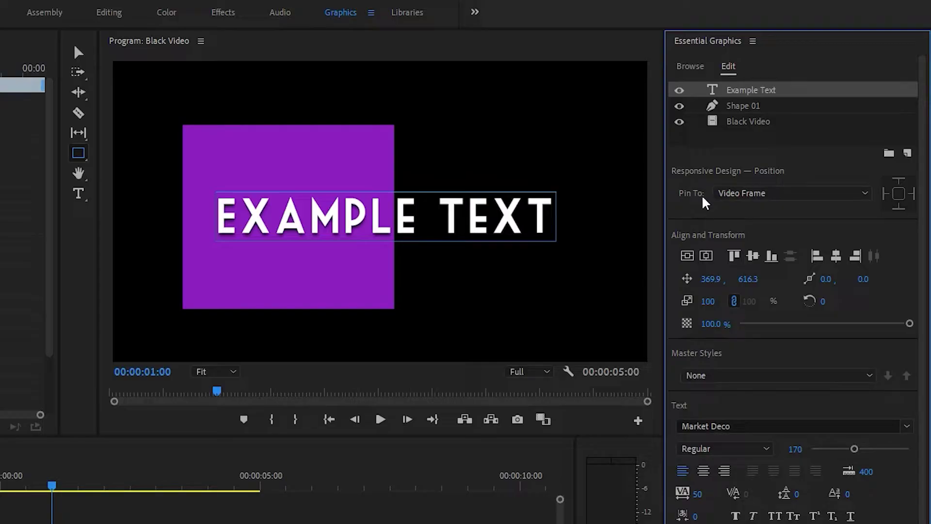
left_click(836, 195)
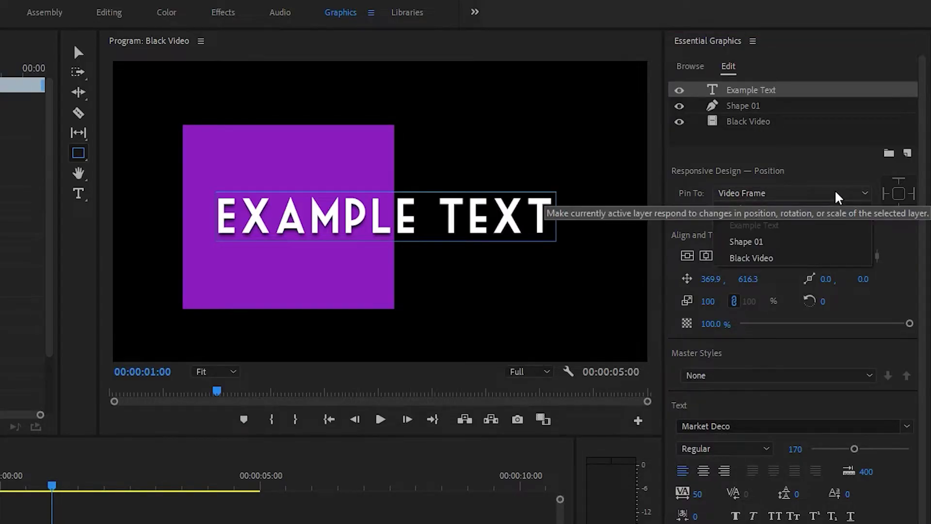
left_click(745, 242)
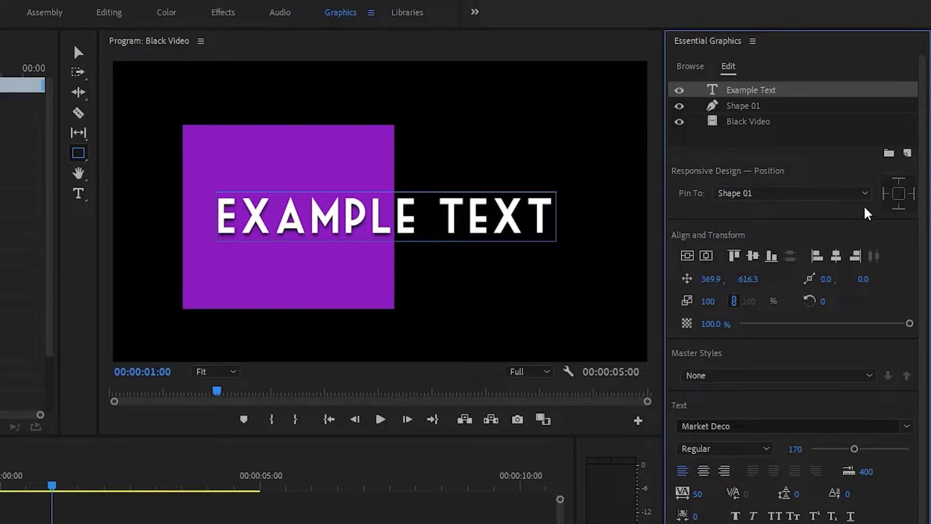
left_click(898, 181)
left_click(743, 105)
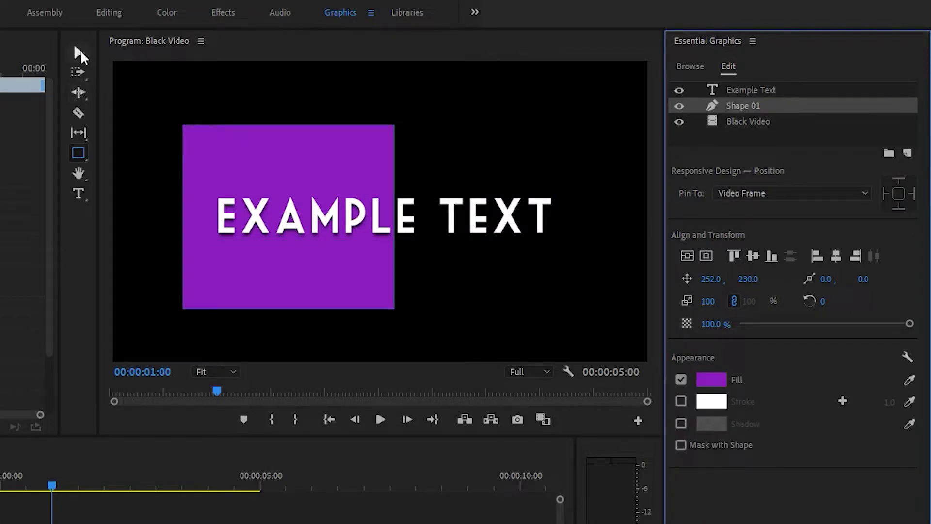
left_click(78, 52)
Step: Move the purple square to test the pinned text, toggling the top and bottom pin edges
left_click_drag(337, 194, 350, 162)
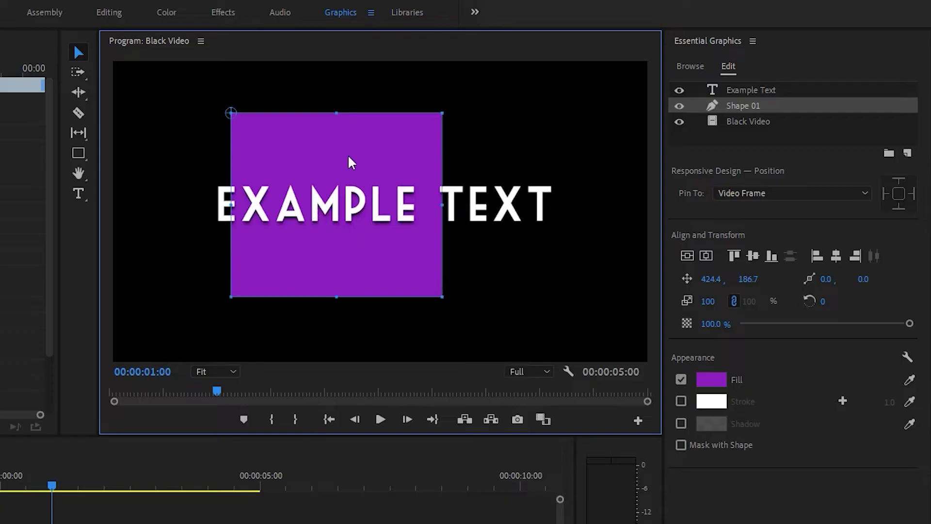
left_click(770, 89)
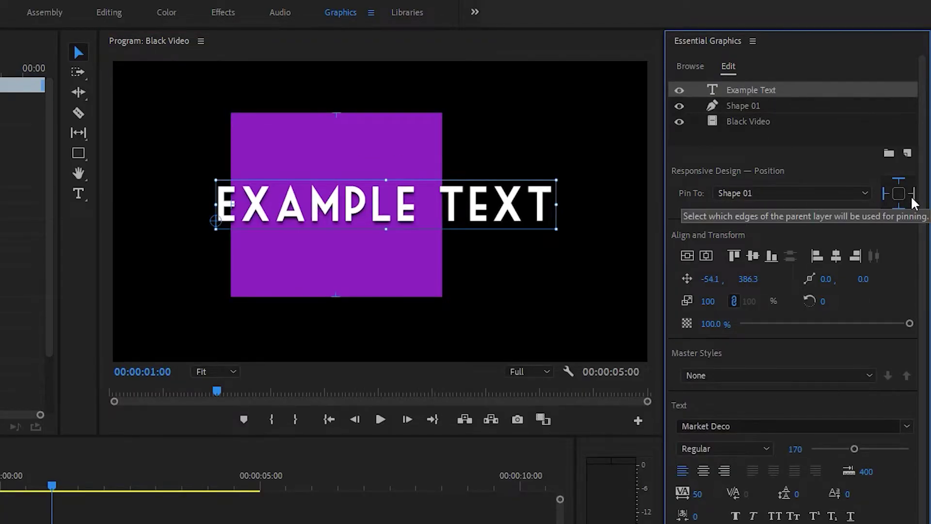
left_click_drag(334, 165, 323, 145)
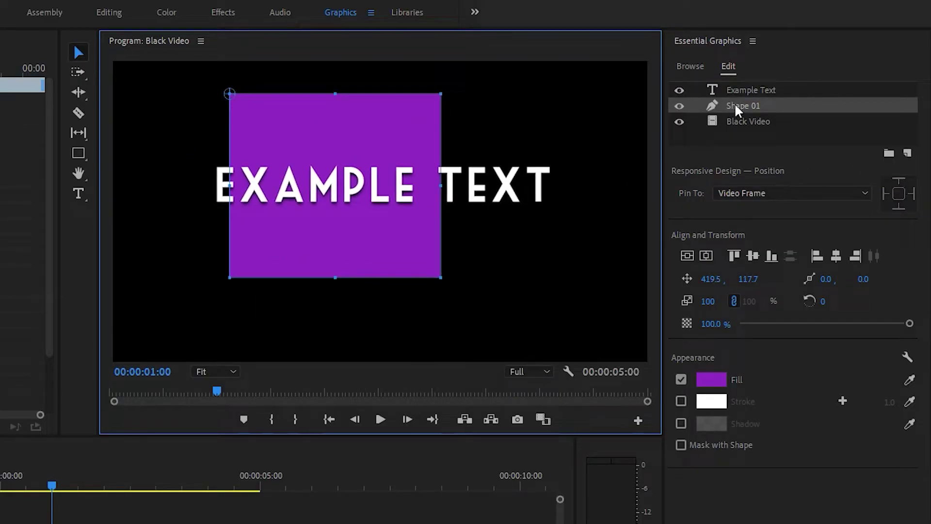
left_click(761, 94)
left_click(899, 185)
left_click(899, 208)
left_click_drag(386, 125, 428, 146)
Step: Pin Example Text back to Video Frame and move the purple square further left
left_click(750, 91)
left_click(780, 193)
left_click(770, 207)
left_click(410, 136)
left_click_drag(410, 132, 315, 125)
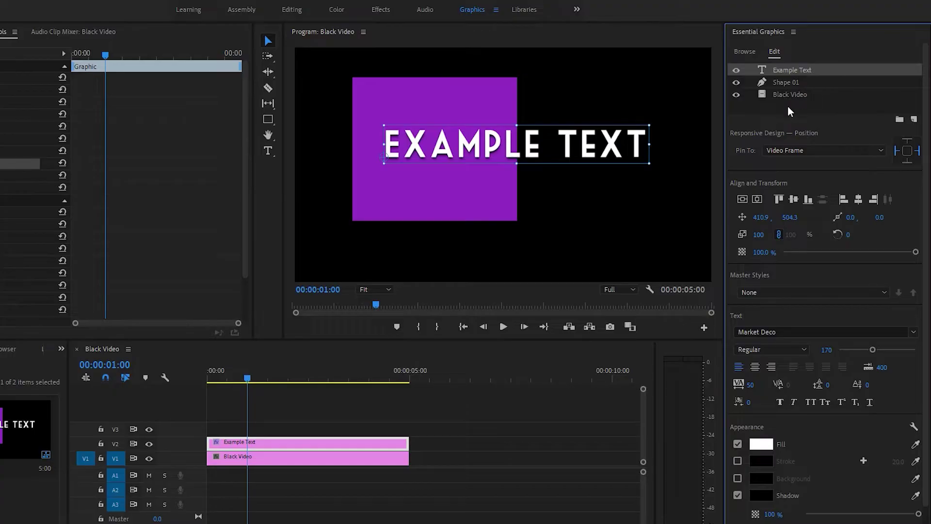
Step: With no layer selected, enable Roll for the graphic and preview it scrolling upward
left_click(742, 143)
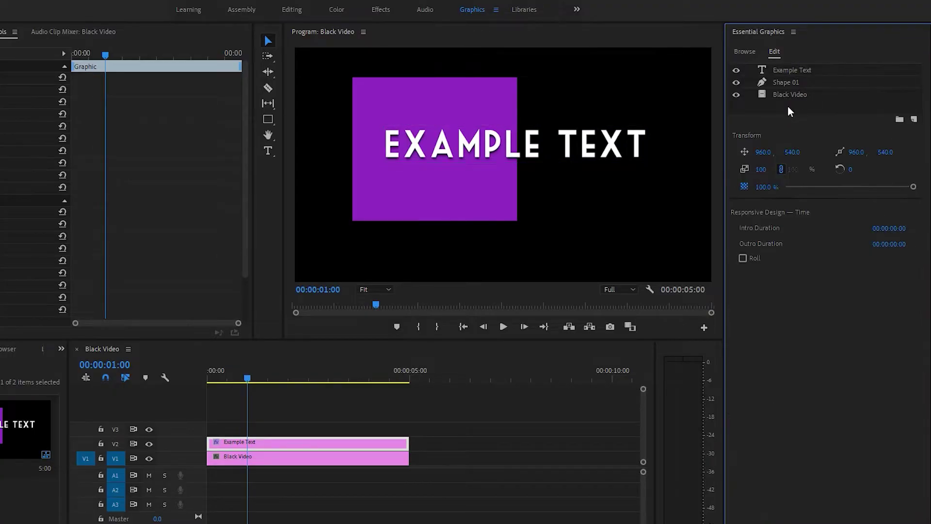
left_click(743, 258)
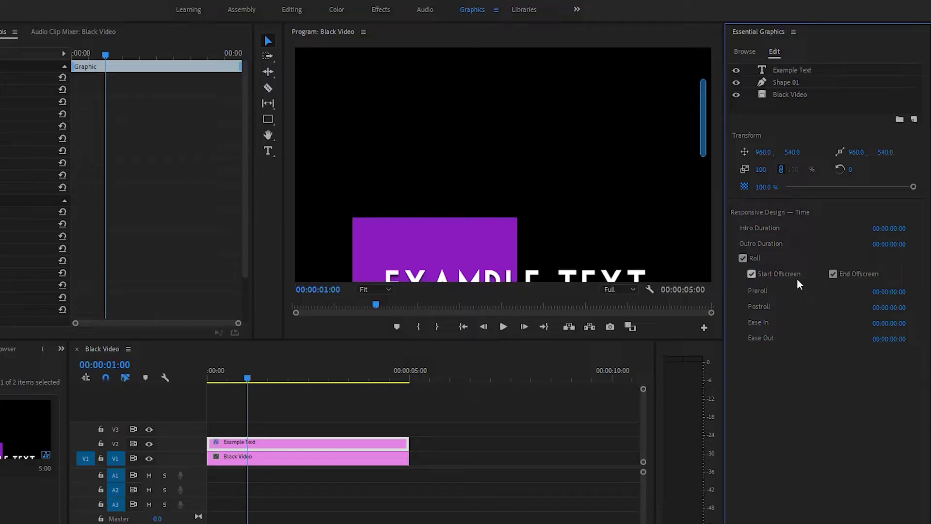
left_click_drag(704, 98, 707, 58)
left_click_drag(221, 378, 165, 381)
key("space")
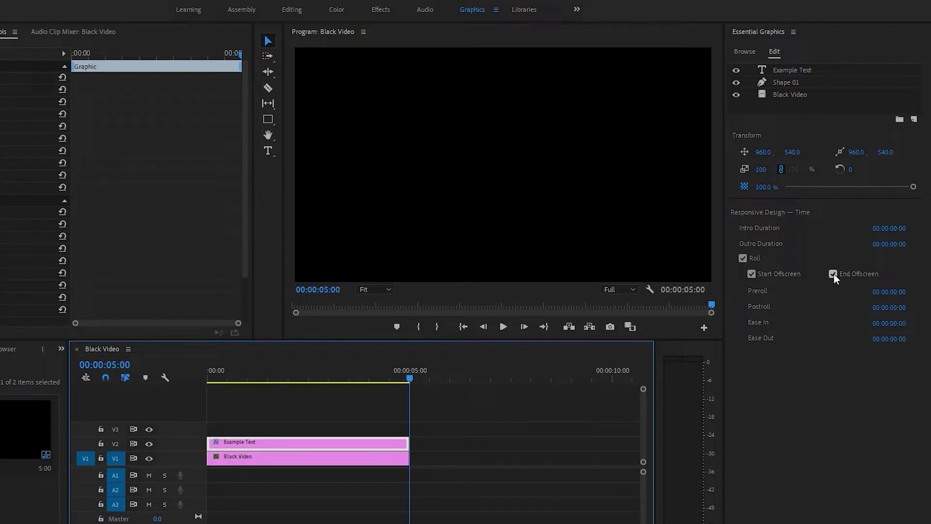
left_click_drag(410, 373, 257, 374)
key("Home")
Step: Uncheck Start Offscreen so the roll begins on screen, and briefly preview it
left_click(753, 274)
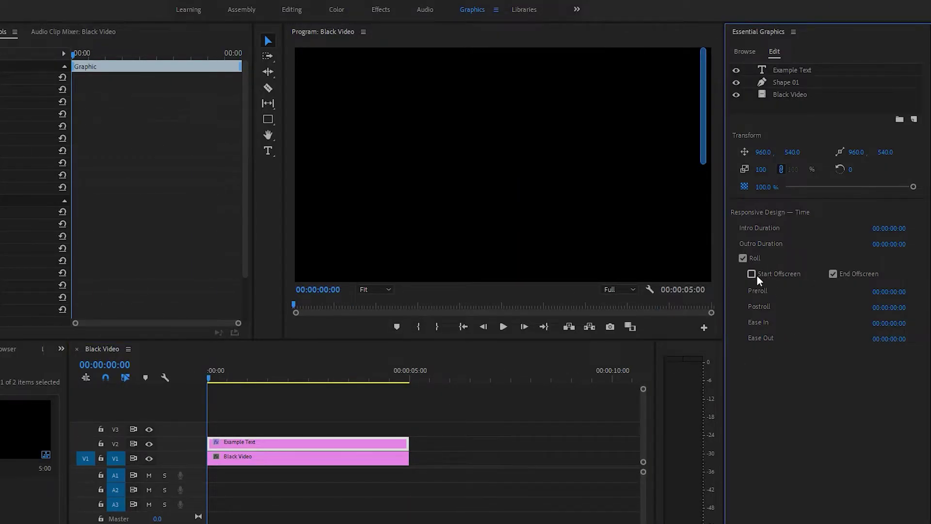
left_click(503, 326)
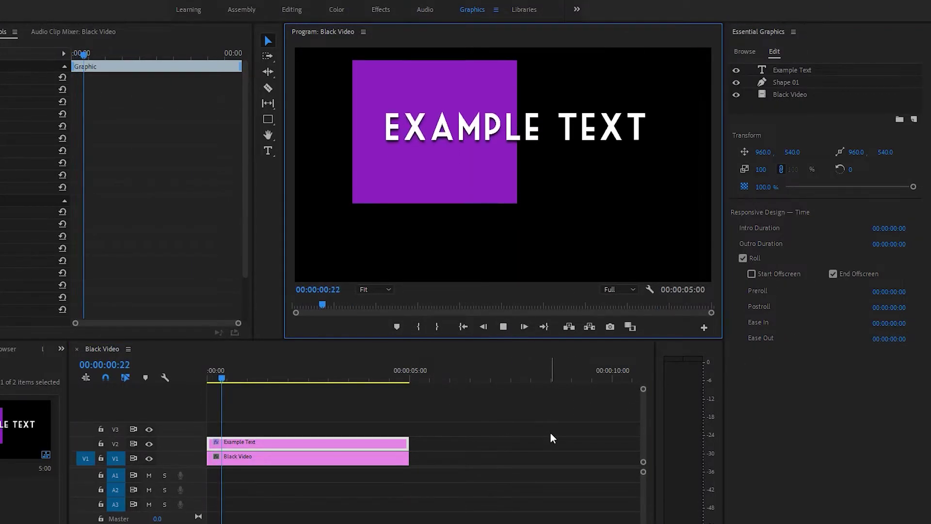
left_click(504, 326)
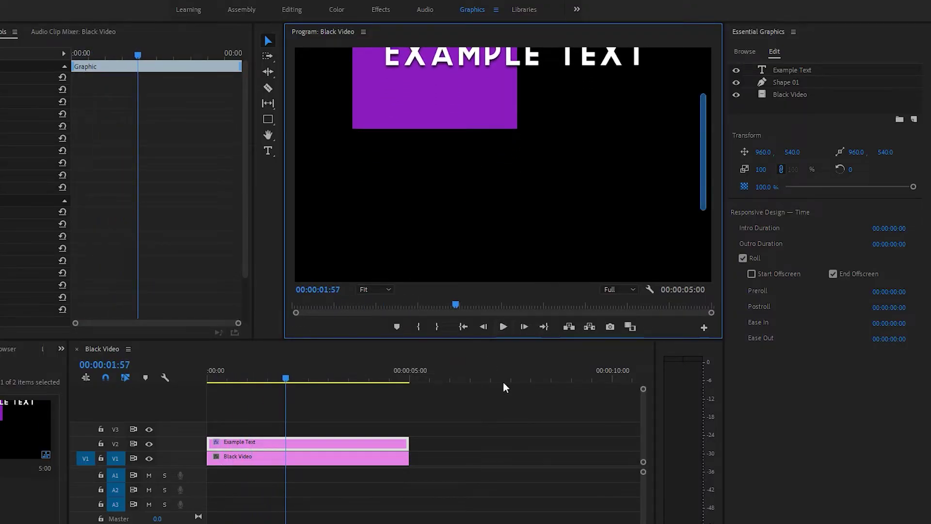
Step: Re-enable Start Offscreen and preview the roll from the sequence start
left_click(749, 274)
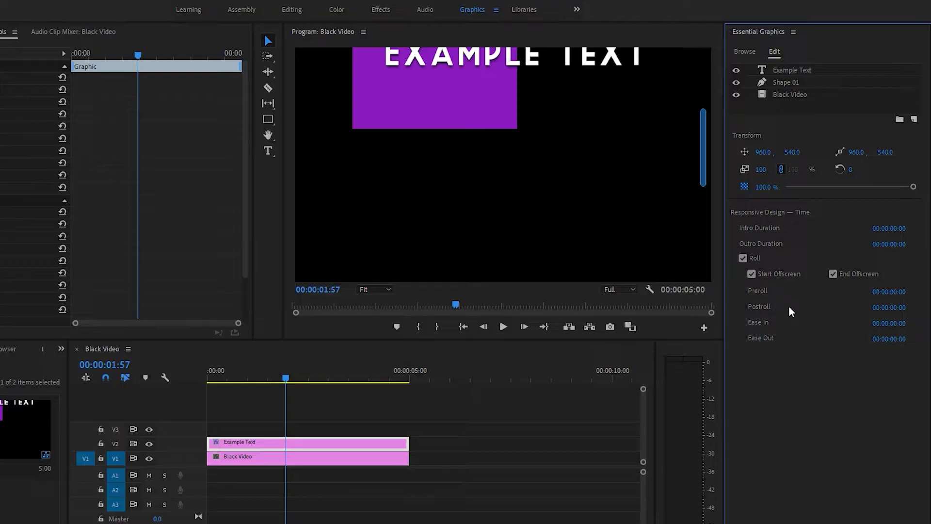
left_click_drag(290, 372, 183, 373)
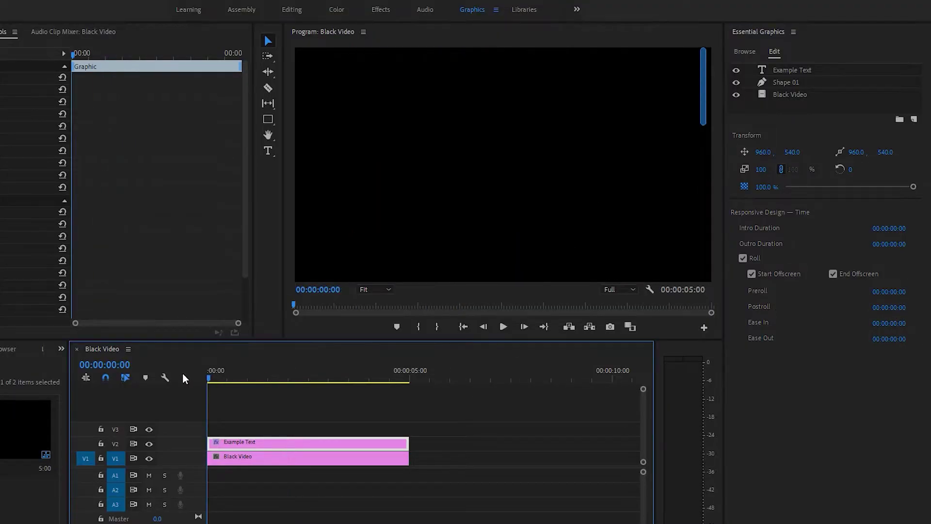
key("space")
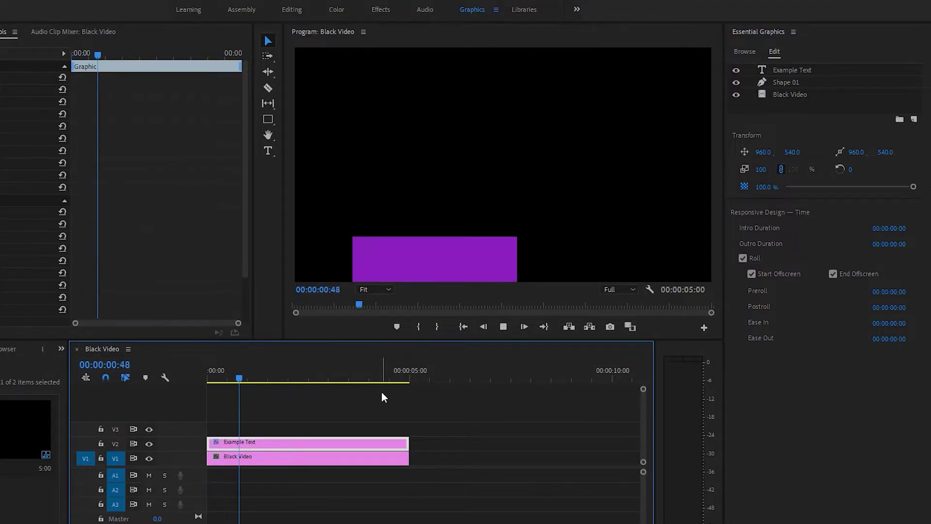
left_click_drag(255, 371, 208, 372)
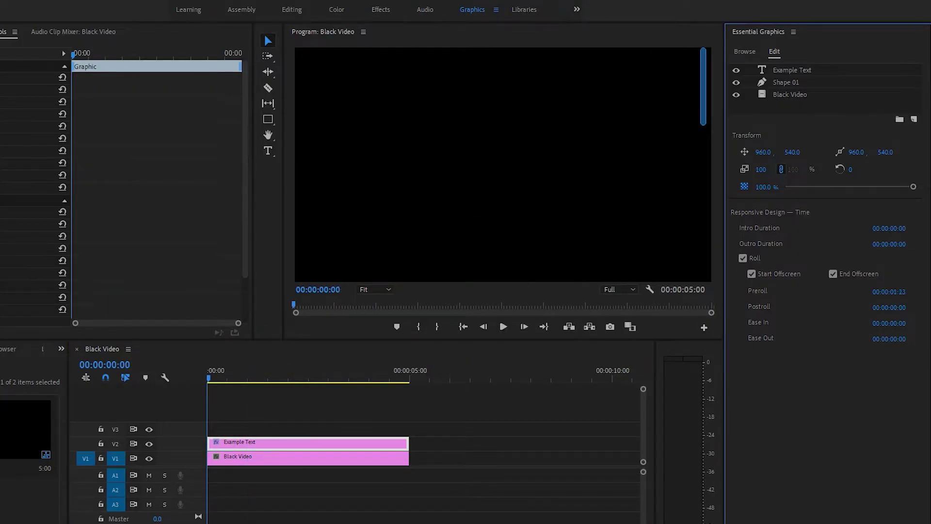
key("space")
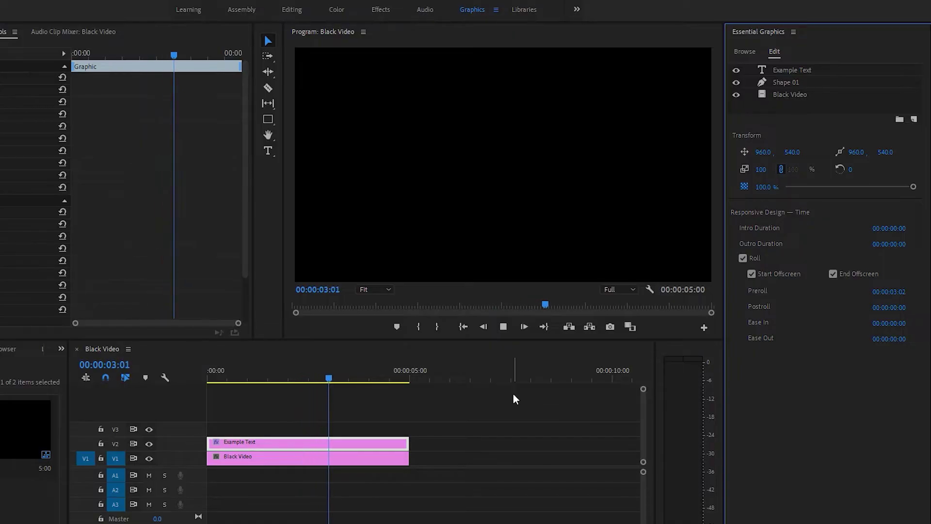
key("space")
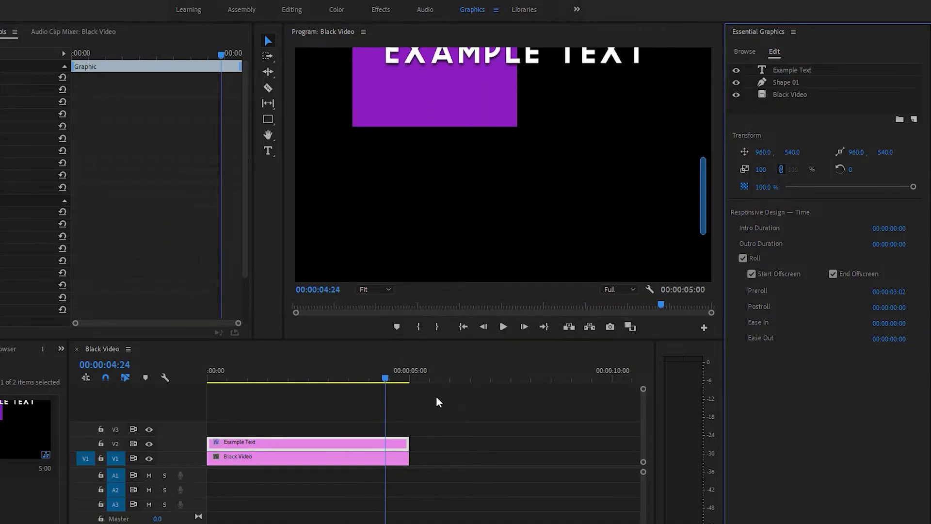
key("Home")
left_click(137, 378)
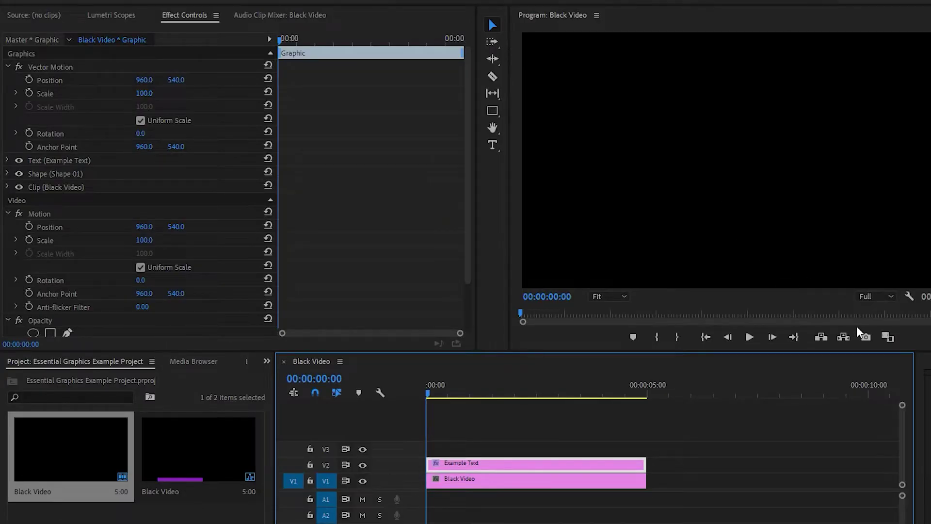
Step: Inspect the Example Text layer and the Vector Motion group in Effect Controls
left_click(186, 17)
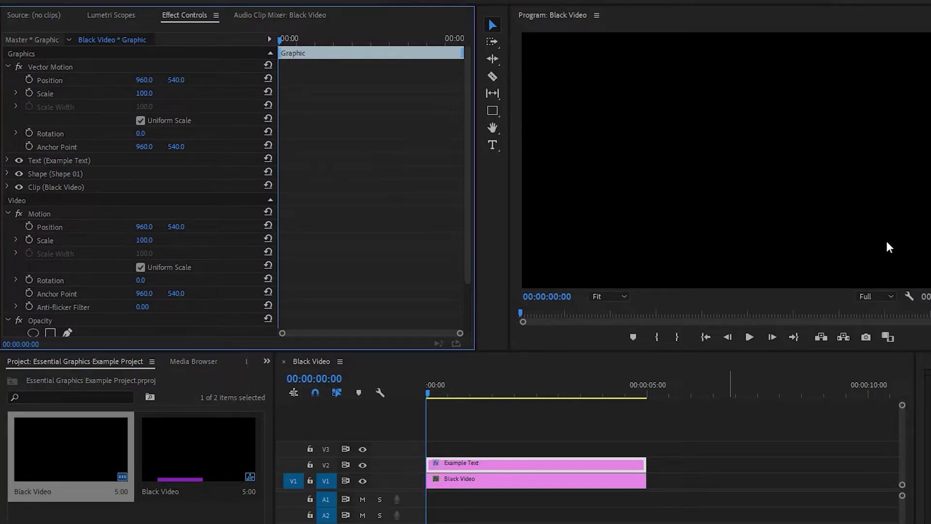
left_click(625, 141)
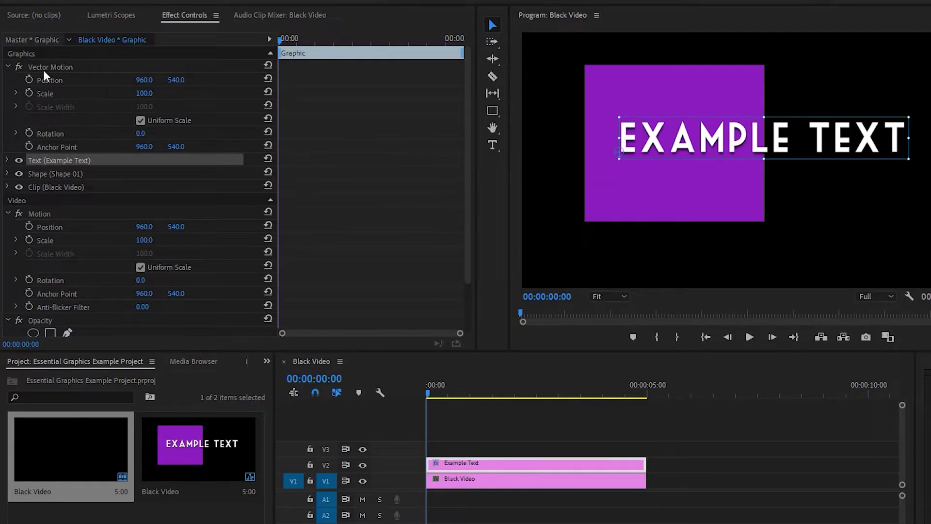
left_click(68, 66)
left_click(27, 52)
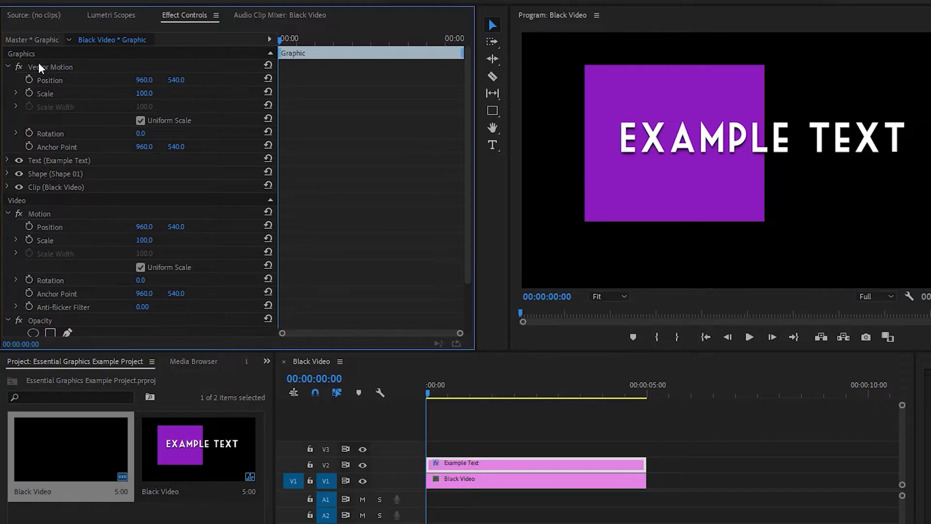
Step: Keyframe the Example Text position, moving it up out of frame to Y -60.7, and preview
left_click_drag(144, 80, 124, 94)
left_click(8, 160)
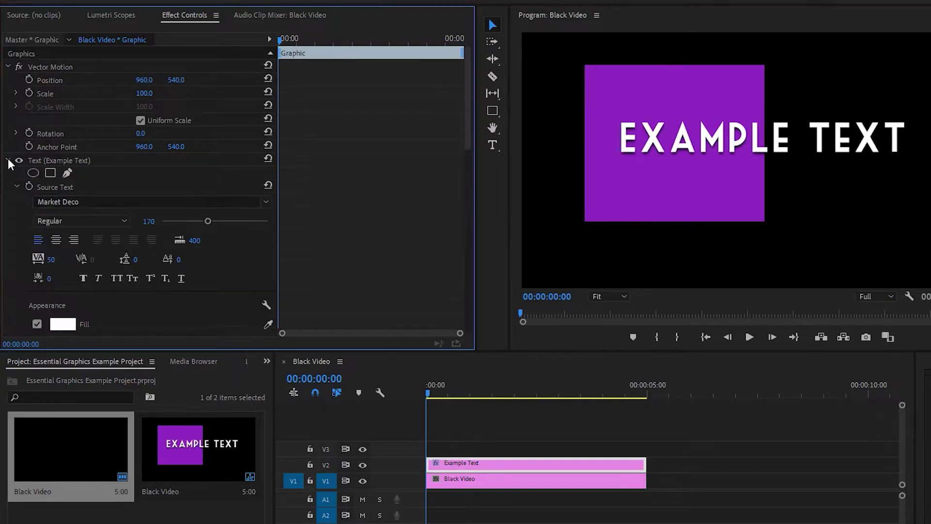
left_click_drag(468, 124, 479, 260)
mouse_move(144, 151)
left_mouse_down()
mouse_move(165, 151)
mouse_move(127, 150)
mouse_move(156, 150)
mouse_move(147, 153)
left_mouse_up()
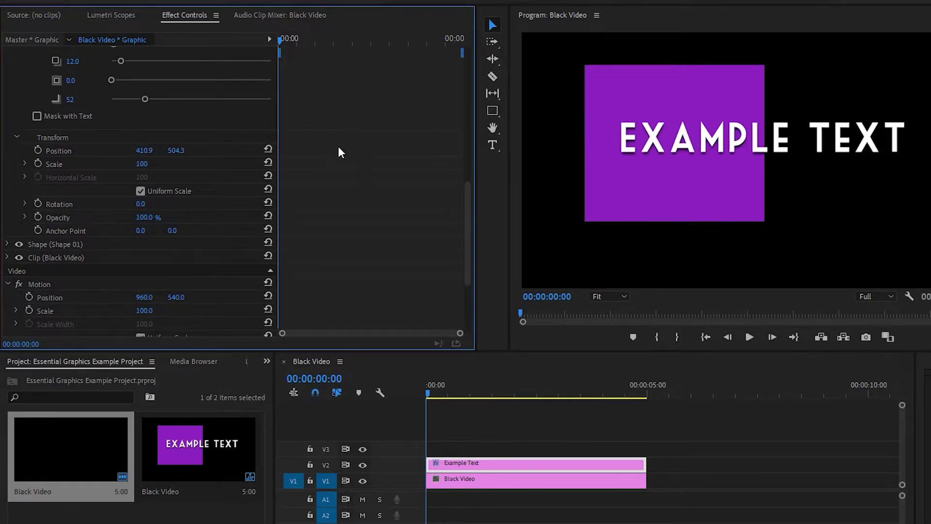
left_click(38, 150)
left_click_drag(290, 39, 391, 44)
left_click_drag(176, 151, 58, 150)
left_click_drag(391, 44, 177, 45)
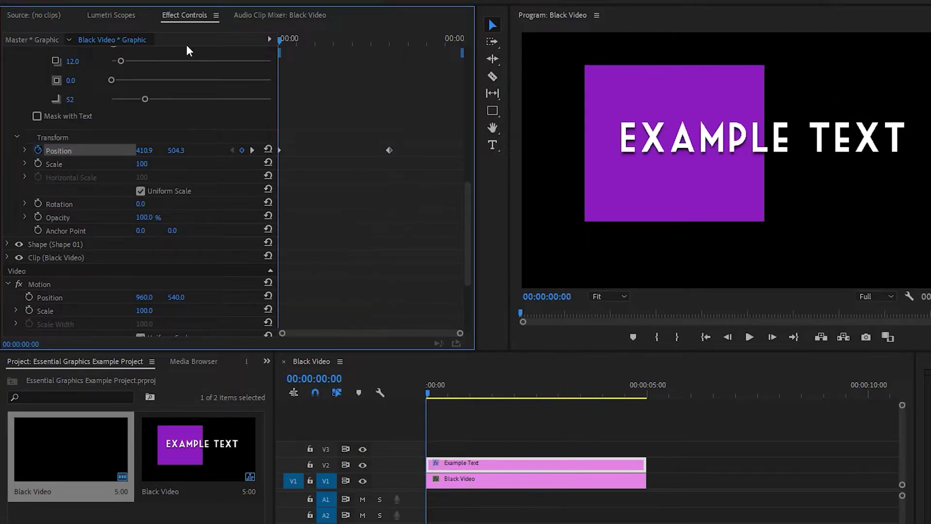
key("space")
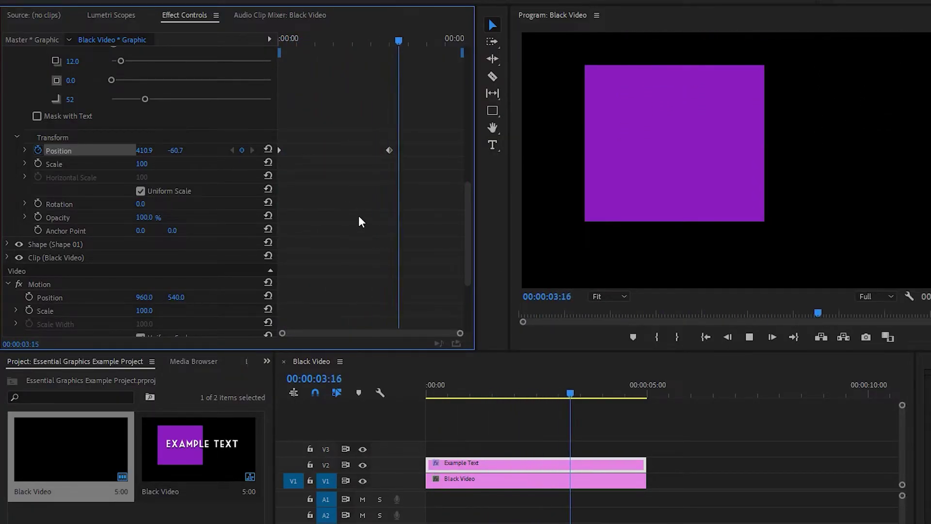
key("space")
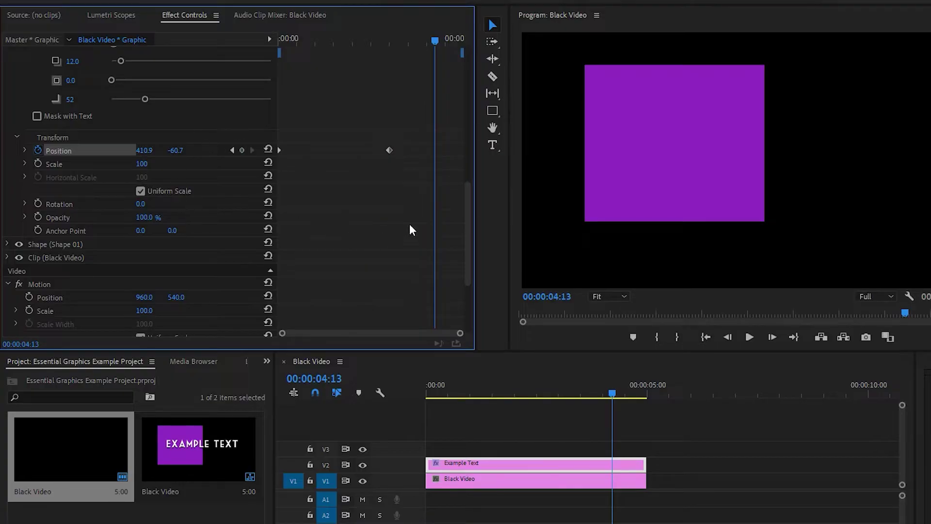
Step: Delete the later Position keyframe so the text holds at 410.9, 504.3
left_click_drag(468, 213, 446, 31)
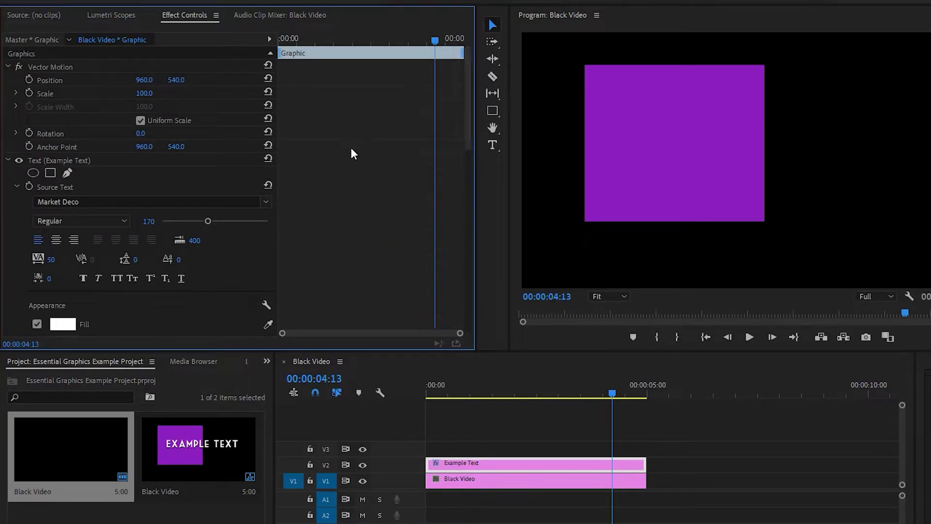
scroll(350, 153, "down", 10)
left_click_drag(416, 193, 253, 216)
key("Delete")
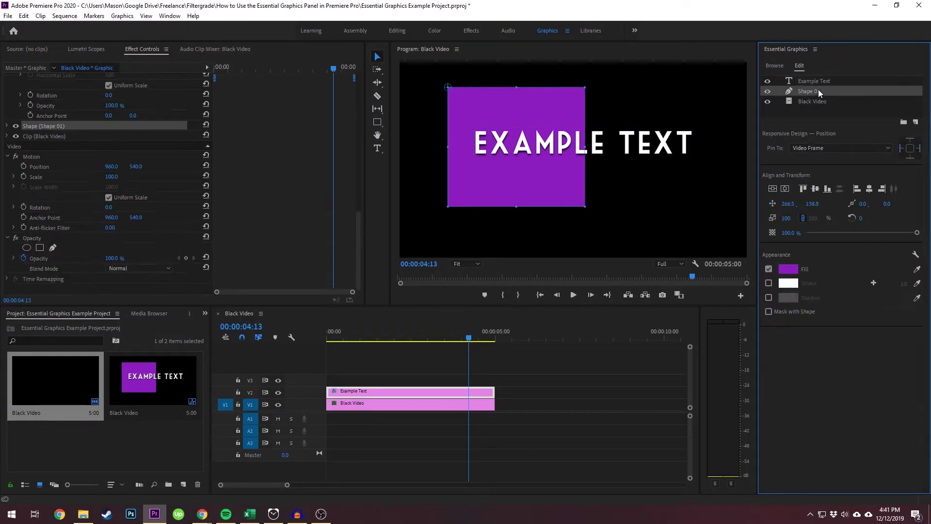
Step: Select the Example Text layer in Essential Graphics and play the sequence to check its position
left_click(819, 80)
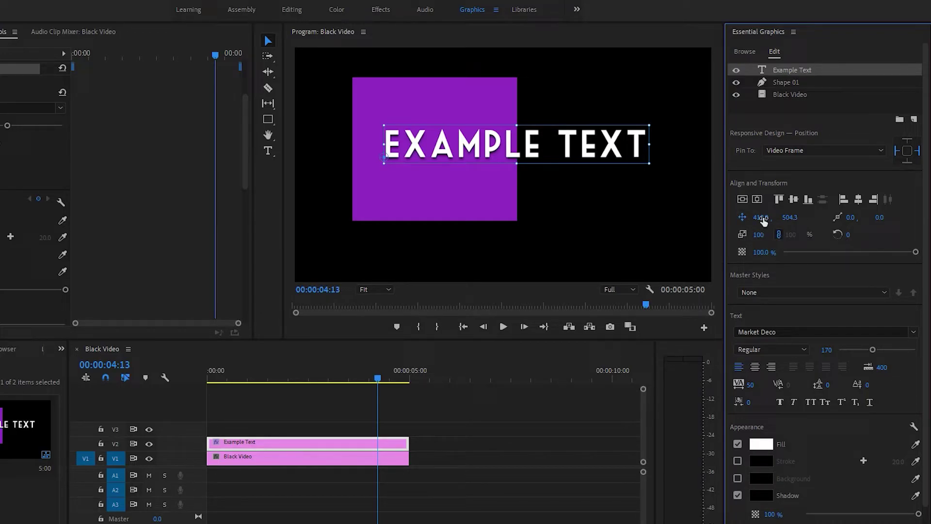
left_click(382, 378)
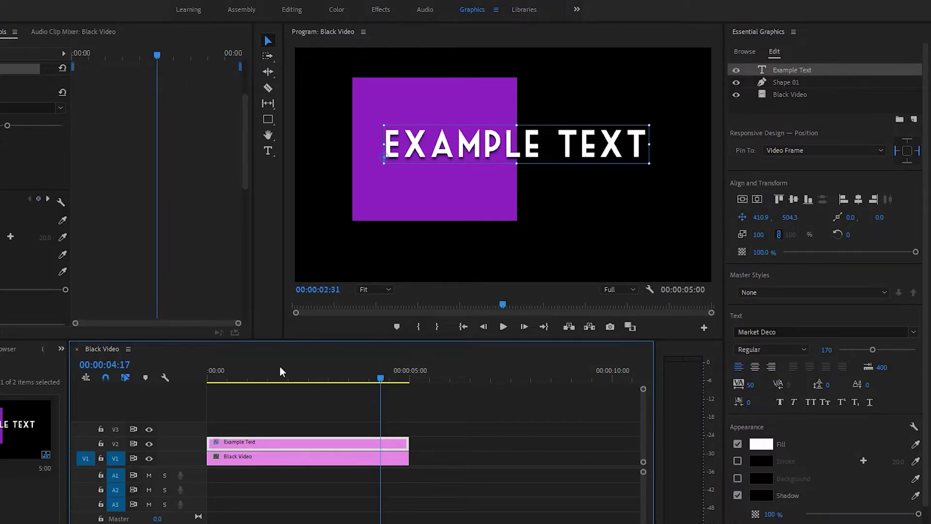
left_click_drag(272, 371, 183, 374)
key("space")
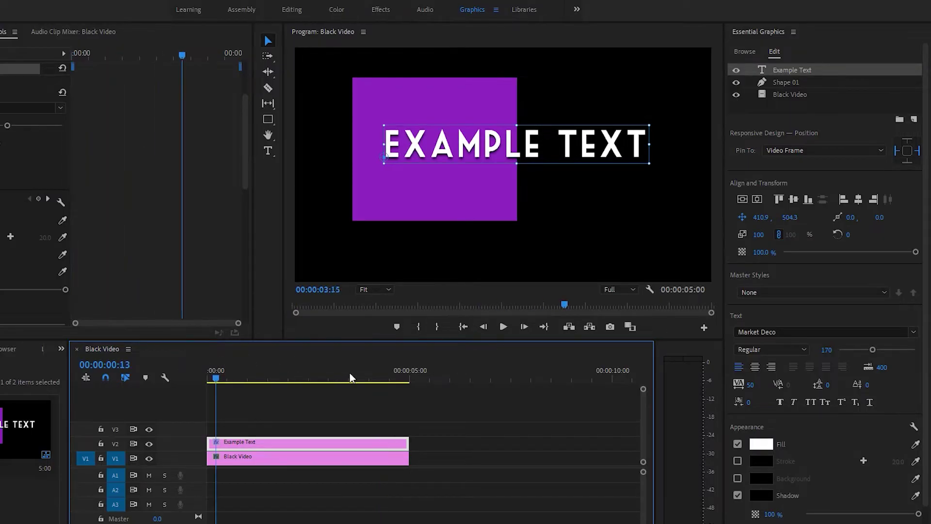
left_click_drag(351, 378, 340, 378)
mouse_move(762, 218)
left_mouse_down()
mouse_move(815, 218)
mouse_move(747, 219)
mouse_move(757, 220)
left_mouse_up()
left_click(607, 470)
key("Home")
key("space")
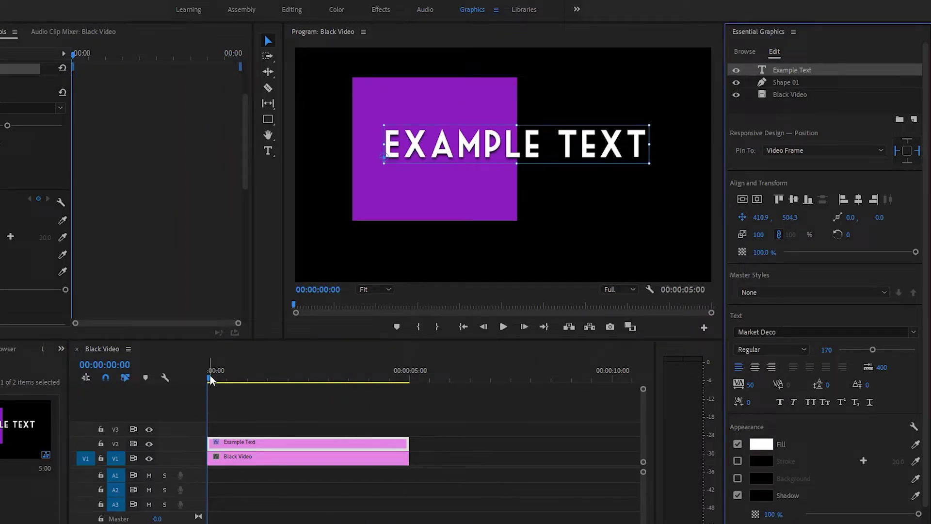
Step: Keyframe EXAMPLE TEXT's Position Y to 1279.3 near 00:00:03:31, preview, and save the project
left_click_drag(211, 376, 350, 376)
left_click_drag(795, 218, 873, 219)
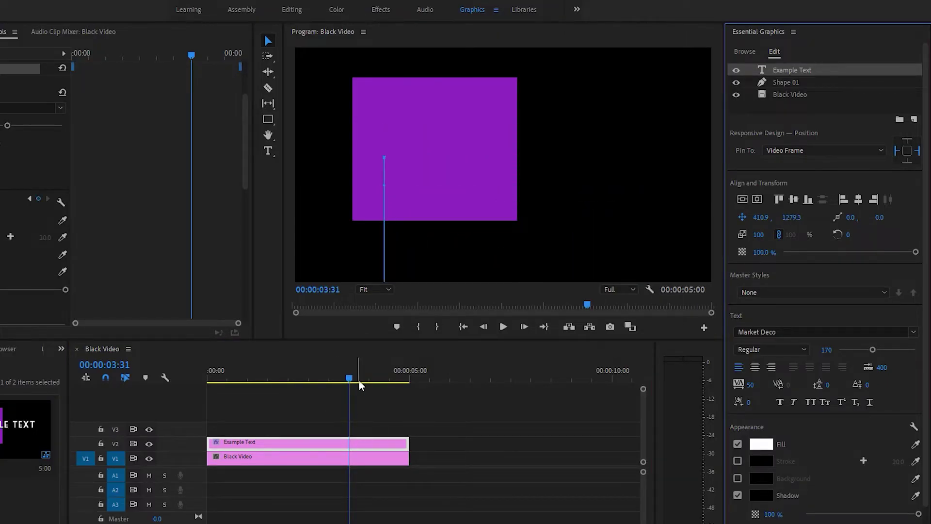
left_click_drag(359, 381, 57, 371)
key("space")
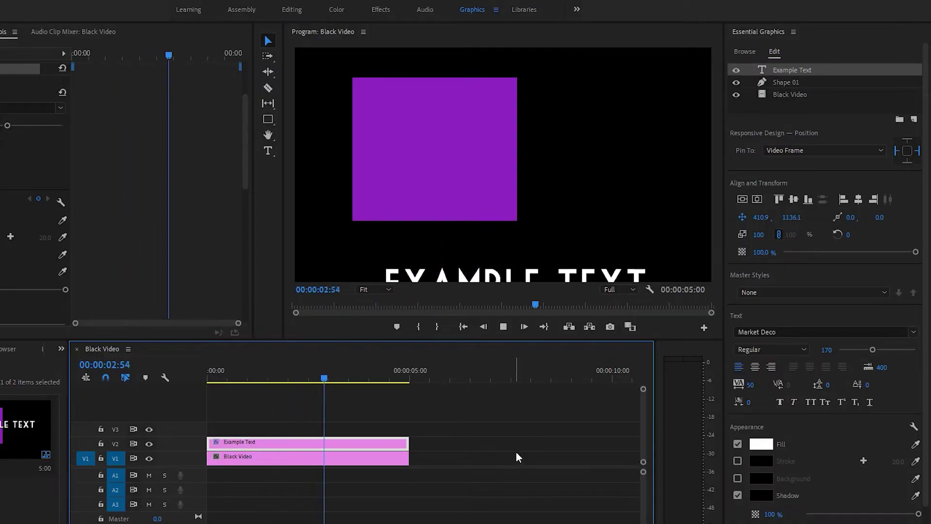
key("space")
left_click_drag(246, 133, 258, 237)
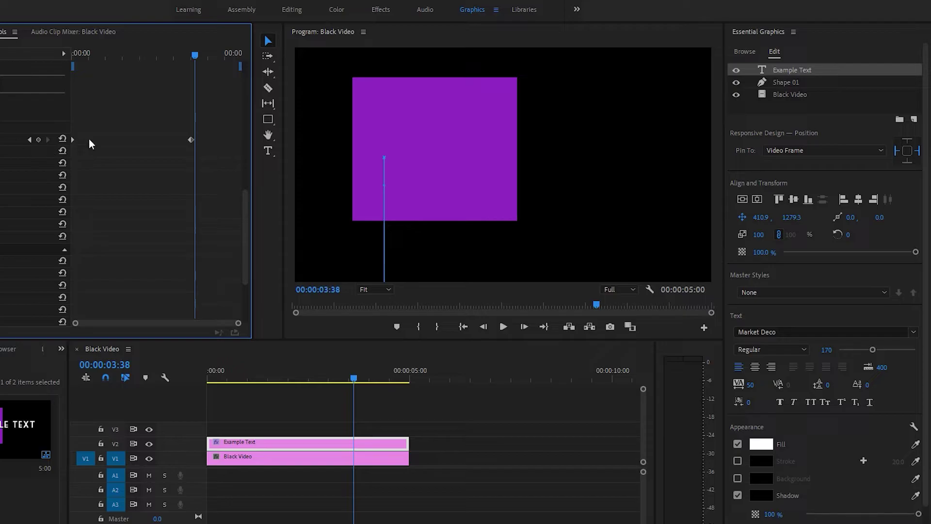
left_click_drag(194, 55, 39, 73)
key("space")
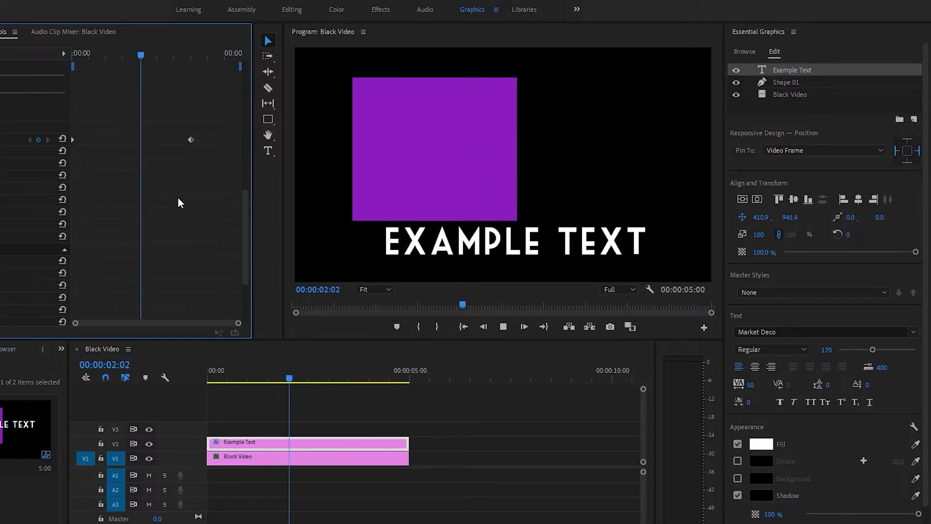
key("space")
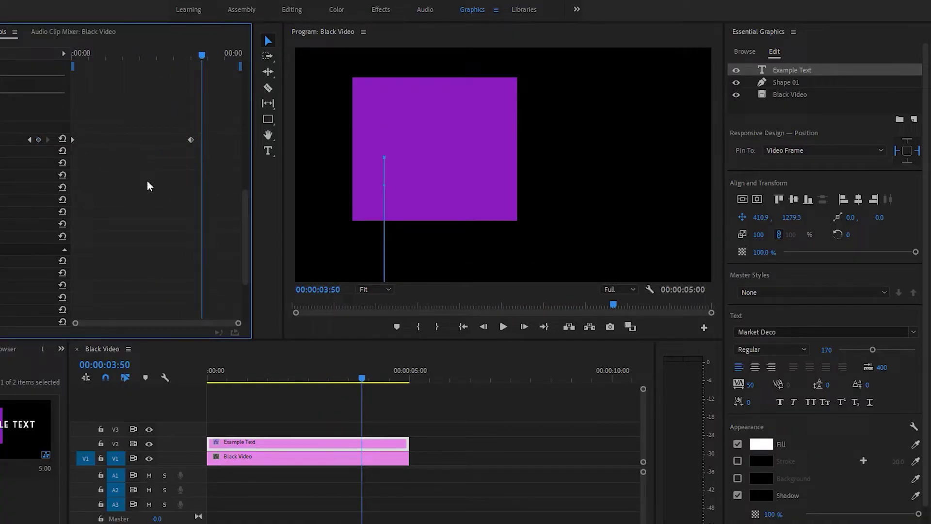
key("ctrl+s")
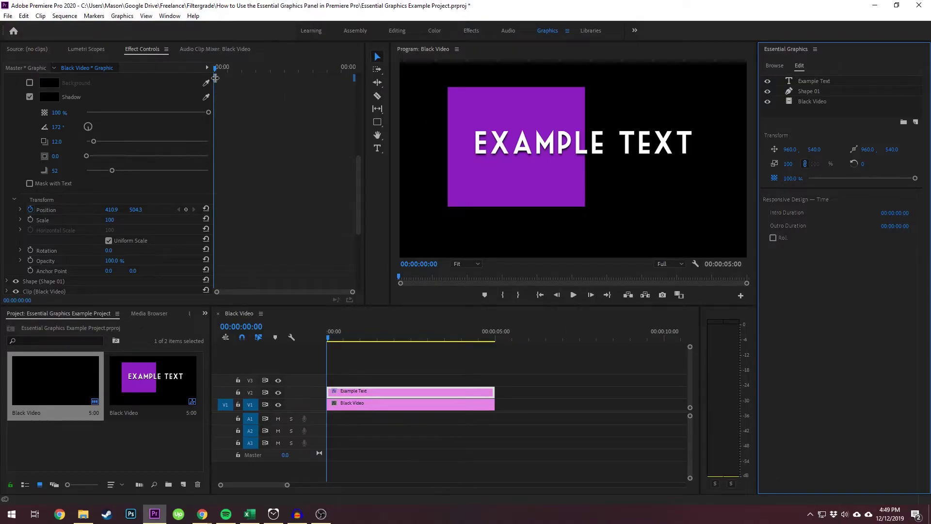
Step: Set a 2-second intro, reset Position animation, and keyframe Position Y 1246.3 at 00:00:00:51
left_click_drag(215, 78, 270, 78)
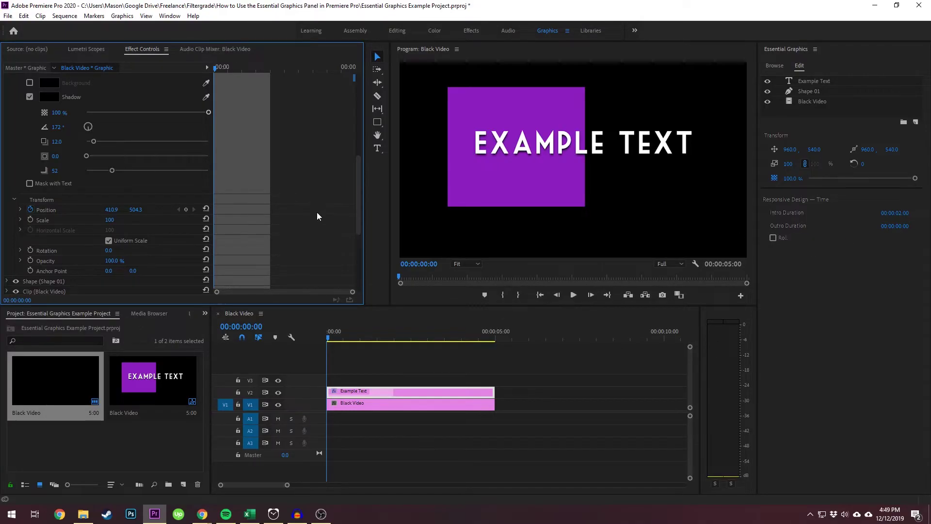
left_click(31, 210)
left_click_drag(218, 71, 239, 74)
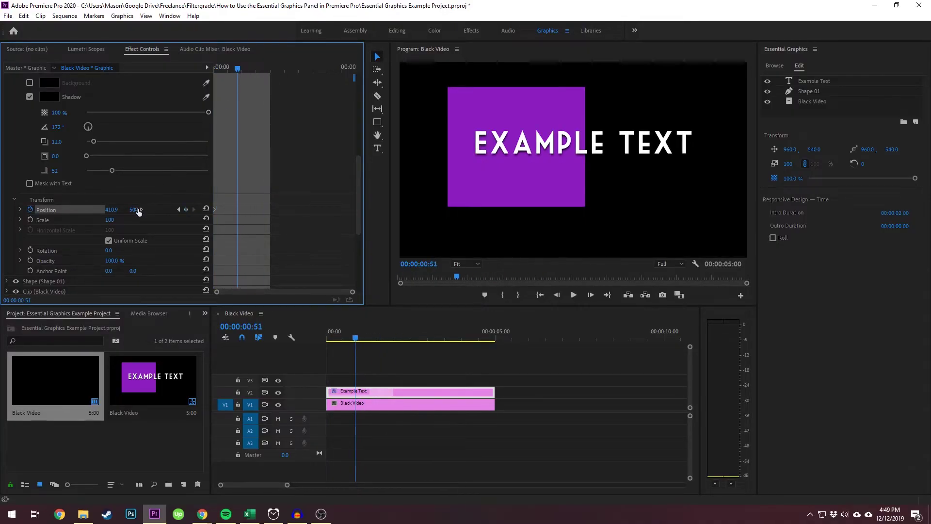
left_click_drag(135, 209, 495, 209)
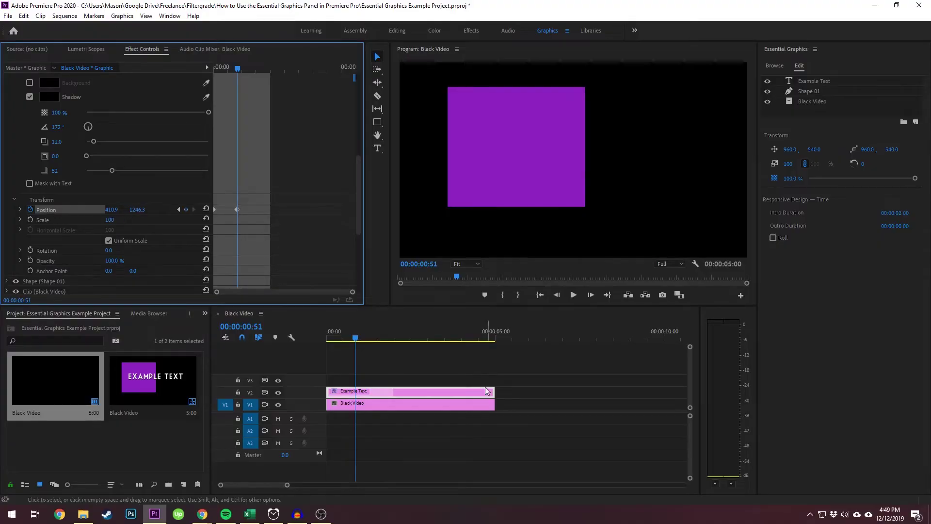
left_click(555, 398)
key("Home")
key("space")
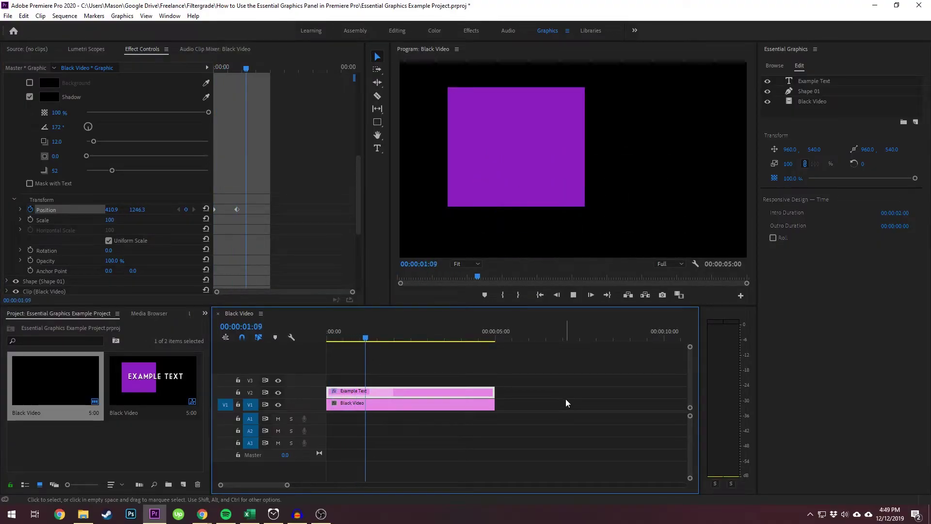
Step: Add later Position keyframes raising EXAMPLE TEXT into frame and shifting it right, then preview
left_click(254, 71)
left_click_drag(254, 74, 288, 77)
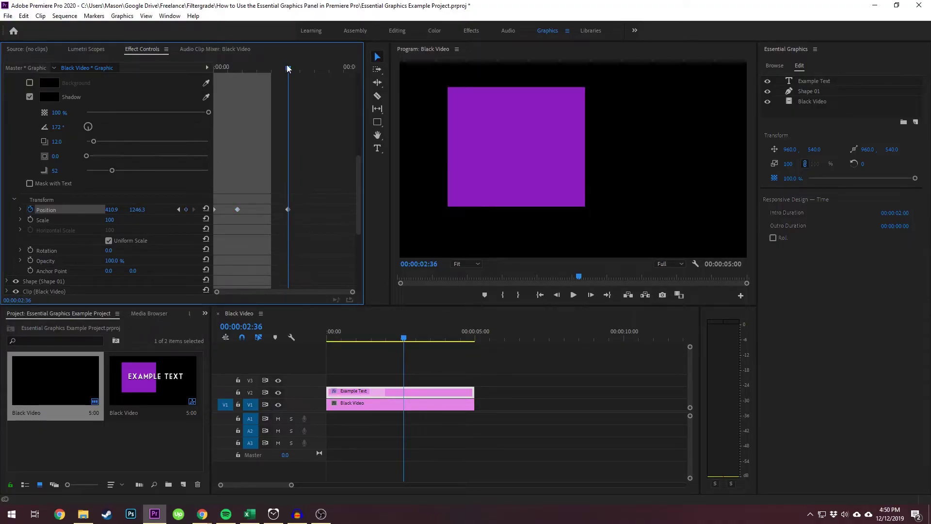
left_click_drag(290, 69, 314, 69)
mouse_move(137, 209)
left_mouse_down()
mouse_move(83, 209)
mouse_move(130, 209)
left_mouse_up()
left_click_drag(430, 340, 353, 346)
key("Home")
key("space")
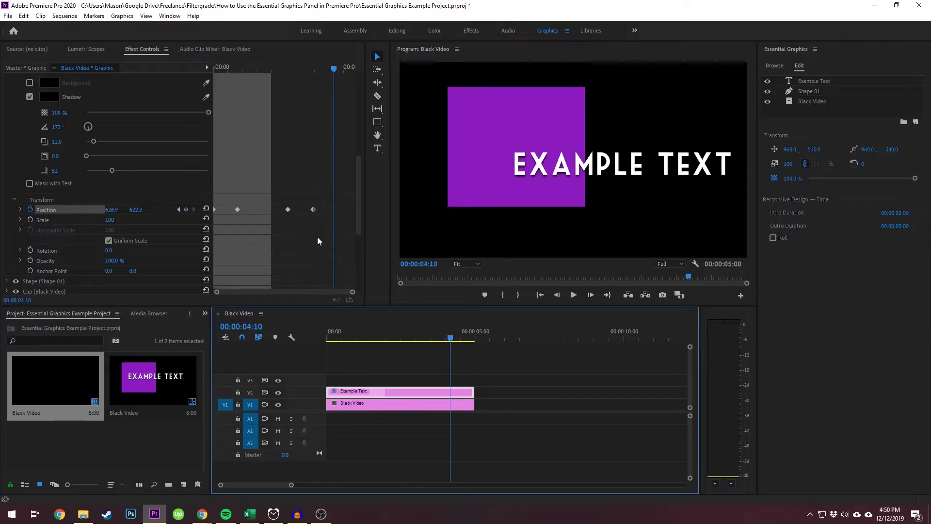
Step: Lengthen the Example Text clip, then trim it back to five seconds and replay the animation
left_click_drag(474, 391, 668, 396)
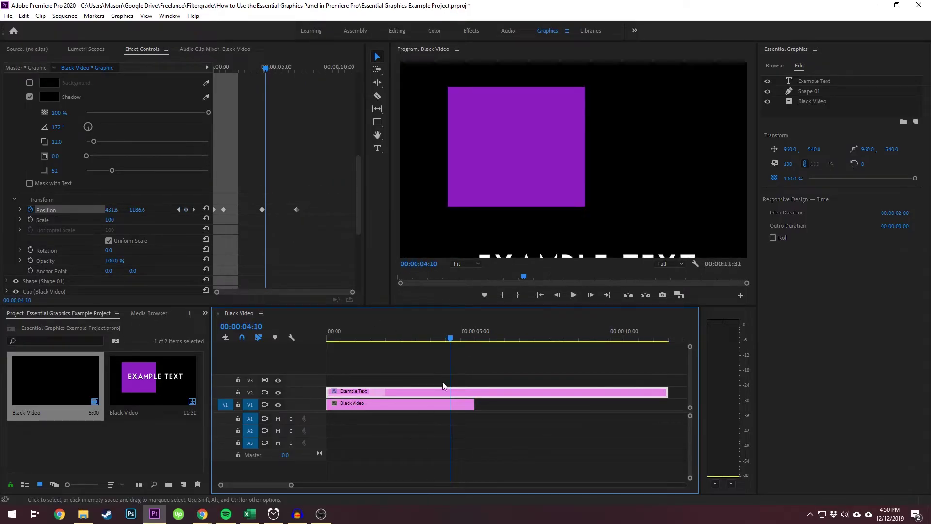
key("Home")
key("space")
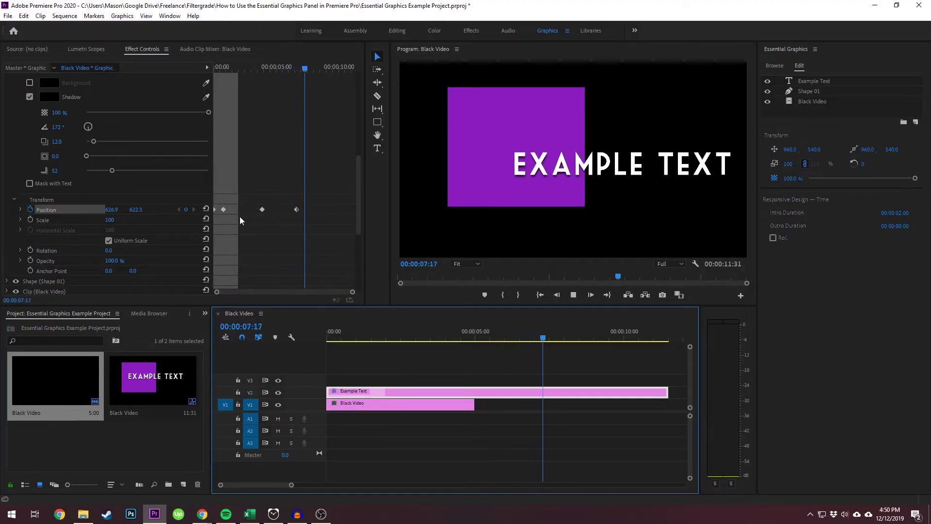
left_click_drag(291, 485, 294, 486)
left_click_drag(635, 392, 461, 391)
left_click(353, 135)
key("space")
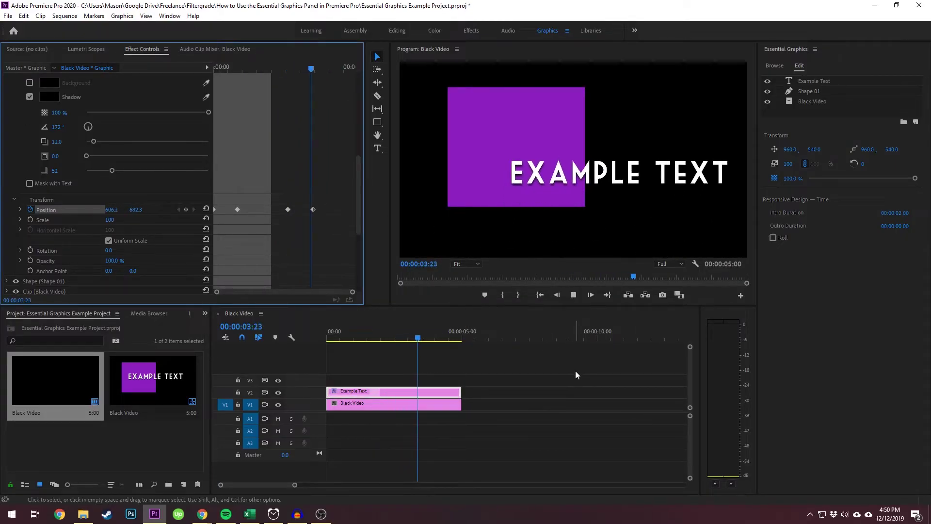
key("space")
left_click(421, 473)
key("minus")
key("minus")
key("minus")
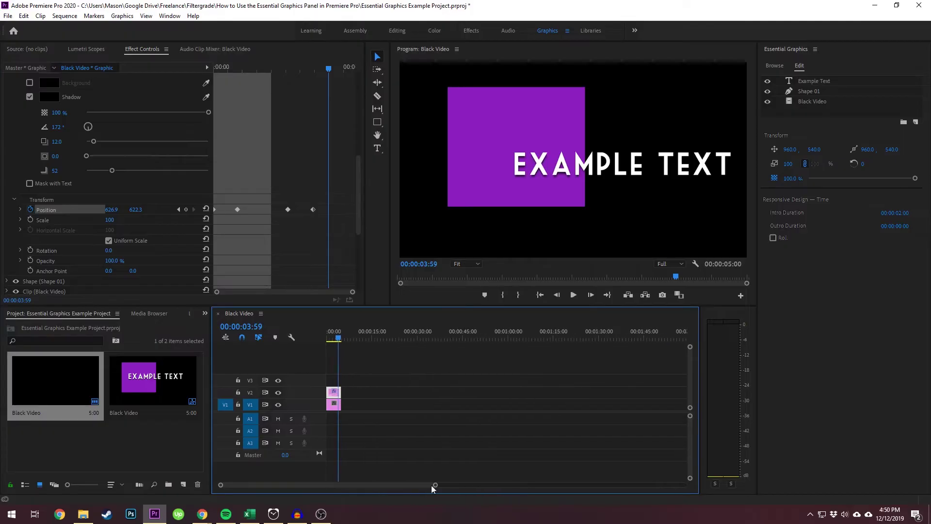
left_click_drag(341, 392, 651, 392)
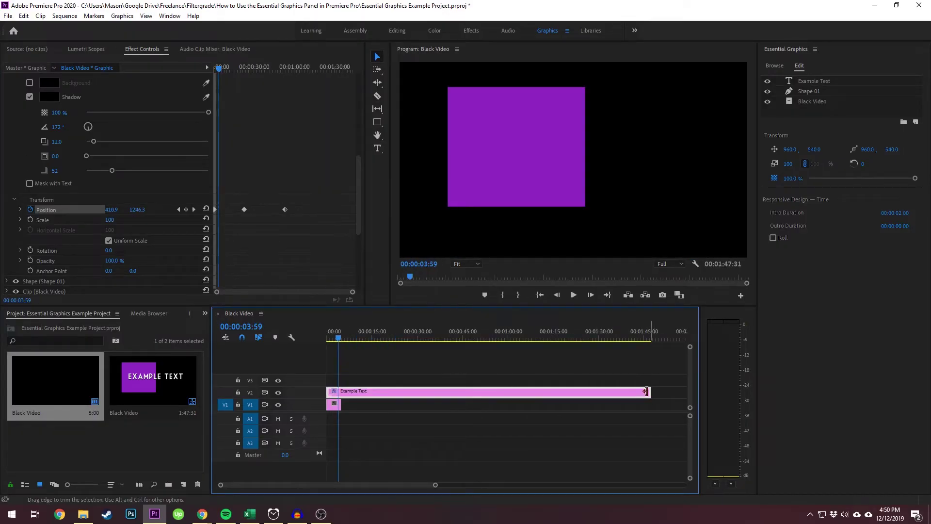
left_click(240, 68)
key("space")
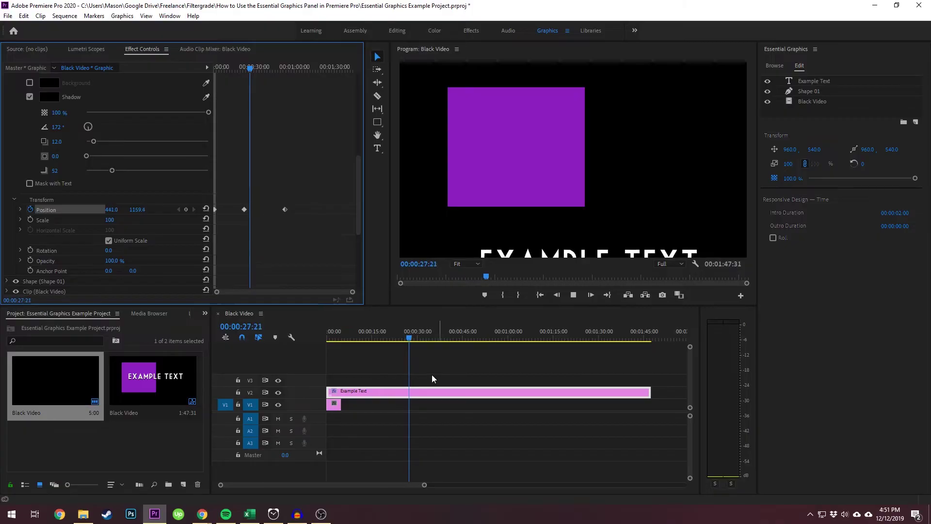
left_click(328, 335)
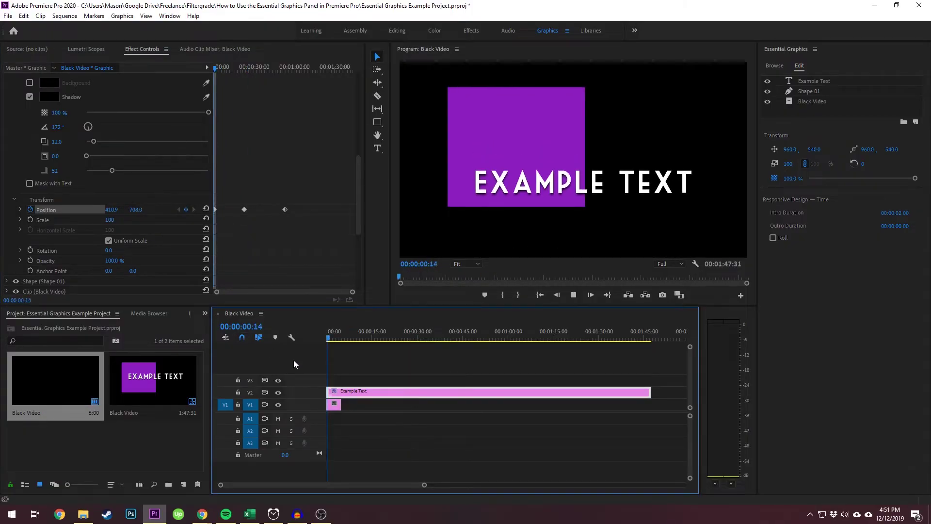
left_click_drag(650, 391, 340, 388)
key("Home")
key("space")
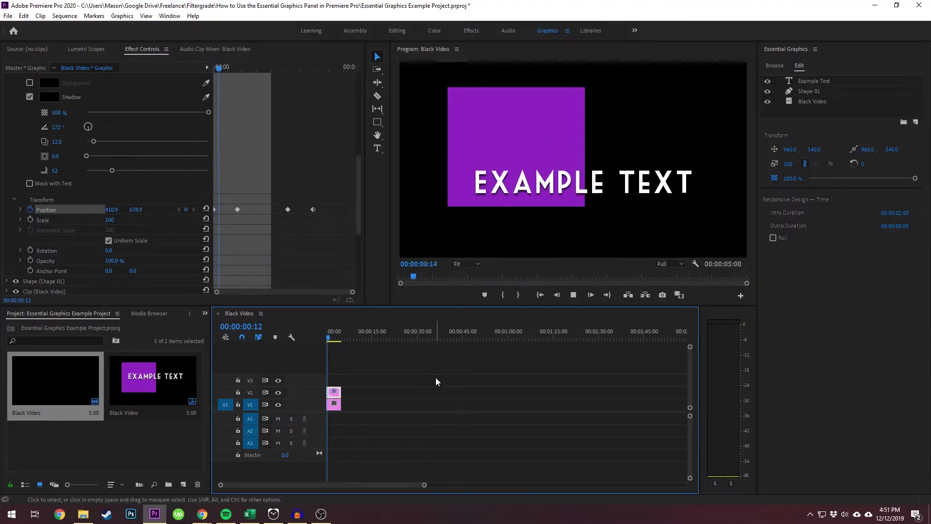
key("space")
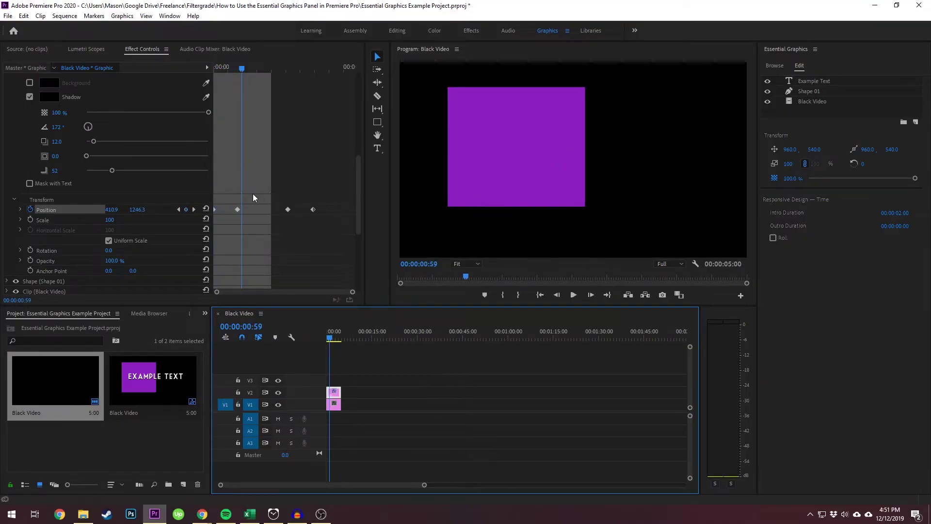
Step: Select the Example Text, Shape 01 and Black Video layers and group them
left_click(836, 115)
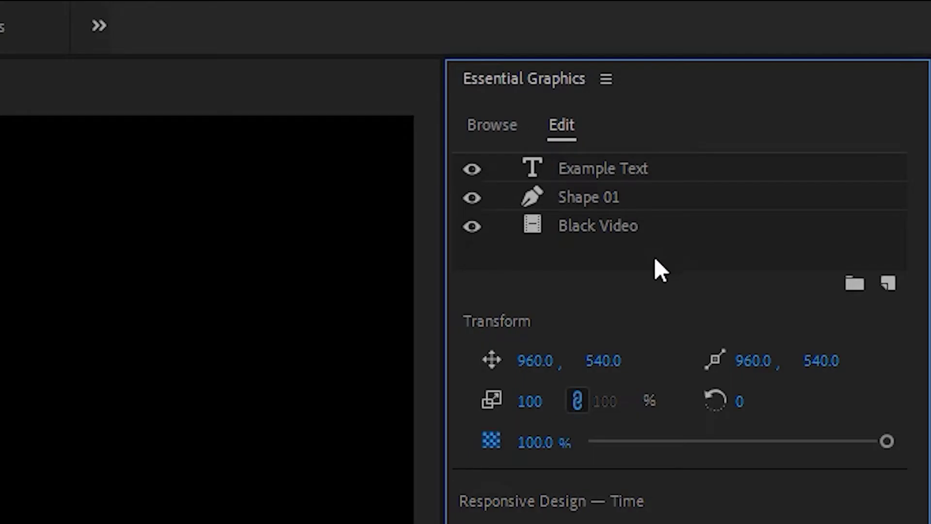
left_click(586, 225)
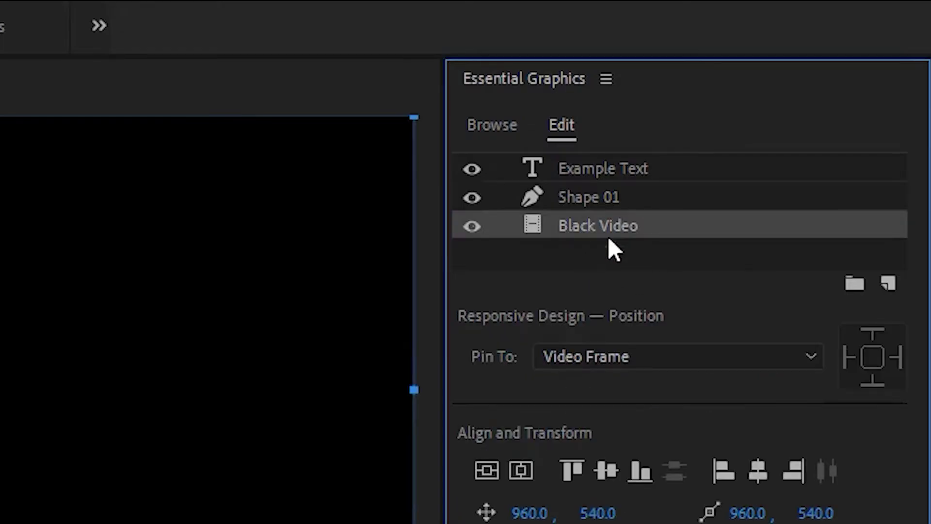
left_click(613, 170, "shift")
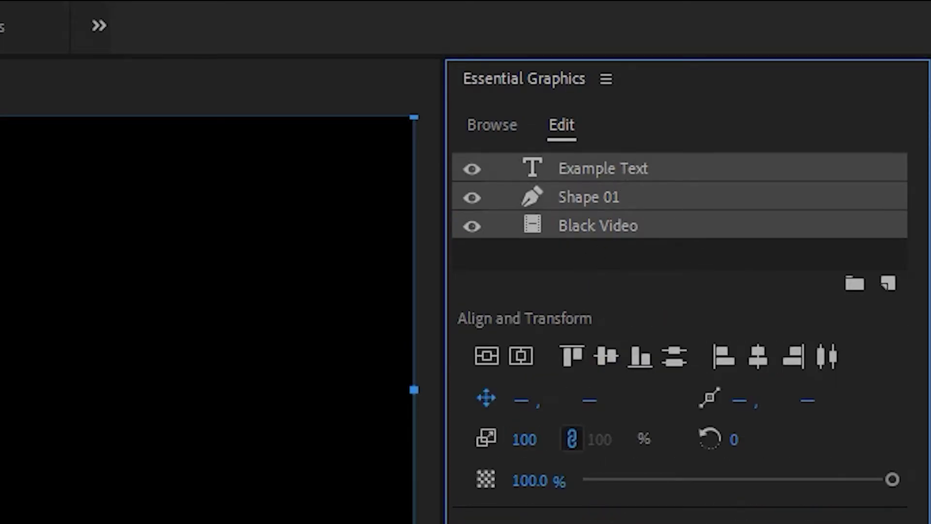
left_click(855, 285)
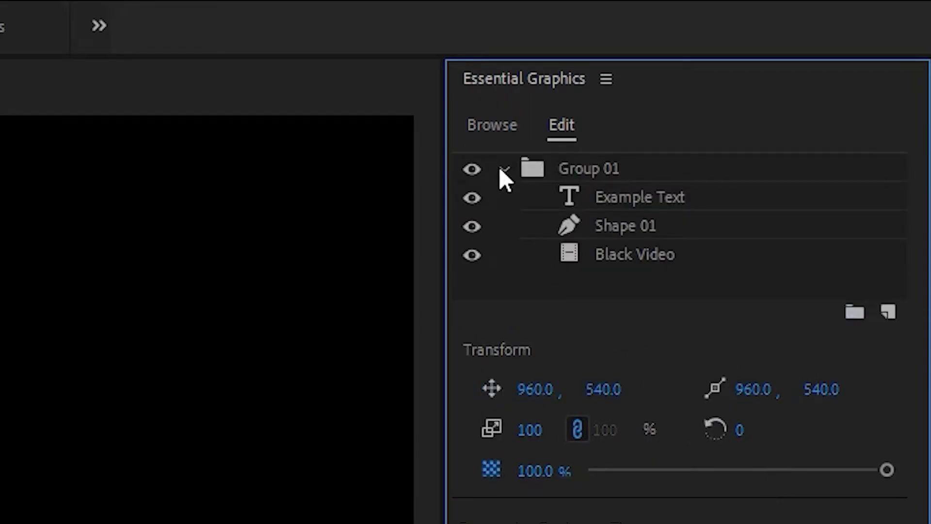
Step: Rename Group 01 to 'group 1' and expand it to show its layers
left_click(502, 170)
left_click(579, 170)
double_click(616, 168)
type("sf")
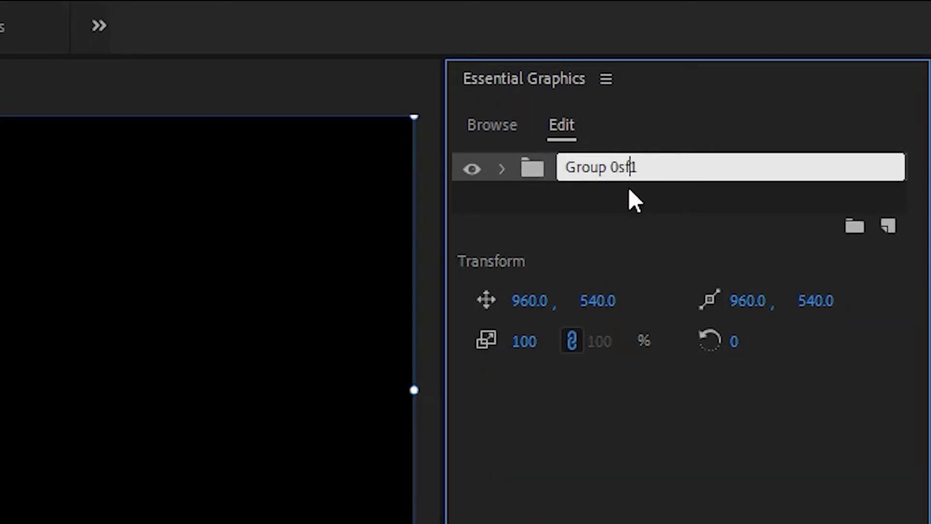
type("dsf")
key("ctrl+a")
type("gro")
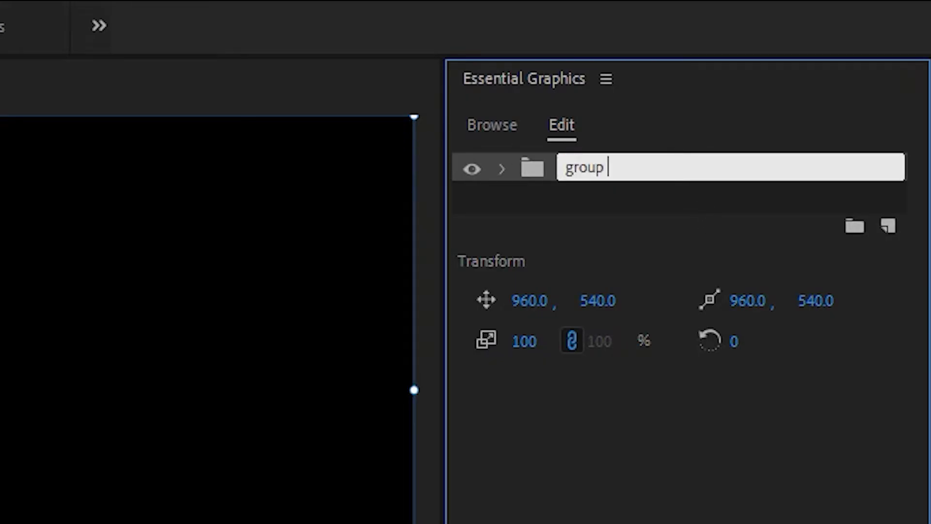
key("Return")
left_click(501, 170)
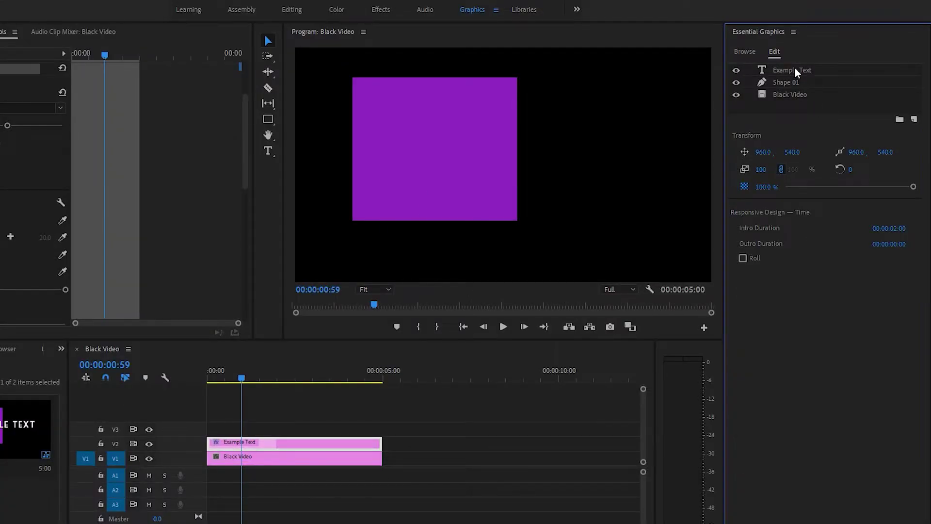
Step: Set the Example Text fill to a bright red in the Color Picker
left_click(795, 70)
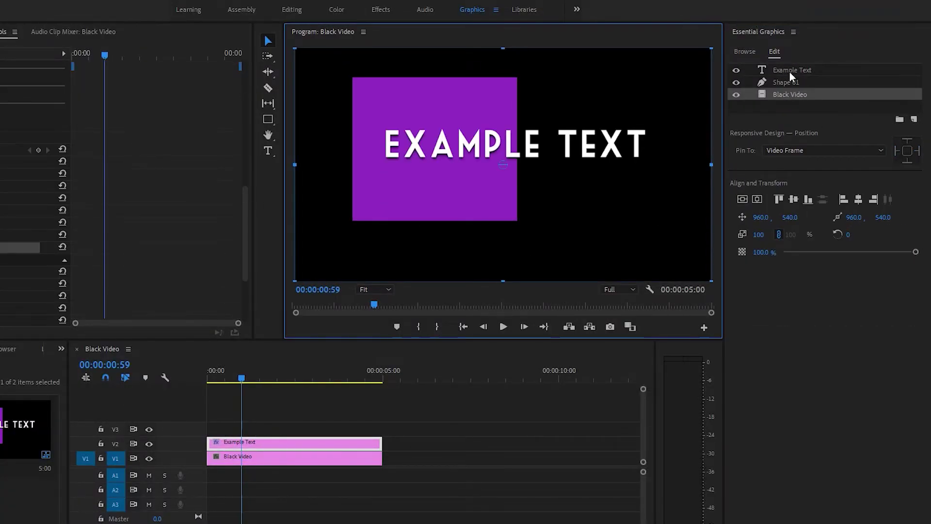
left_click(790, 72)
scroll(922, 251, "down", 3)
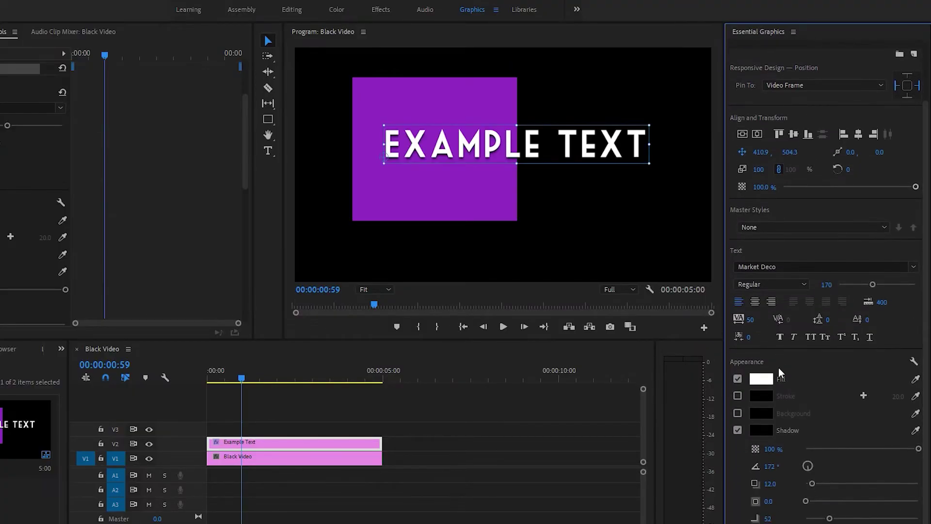
left_click(761, 379)
left_click(364, 273)
left_click(384, 286)
left_click(485, 200)
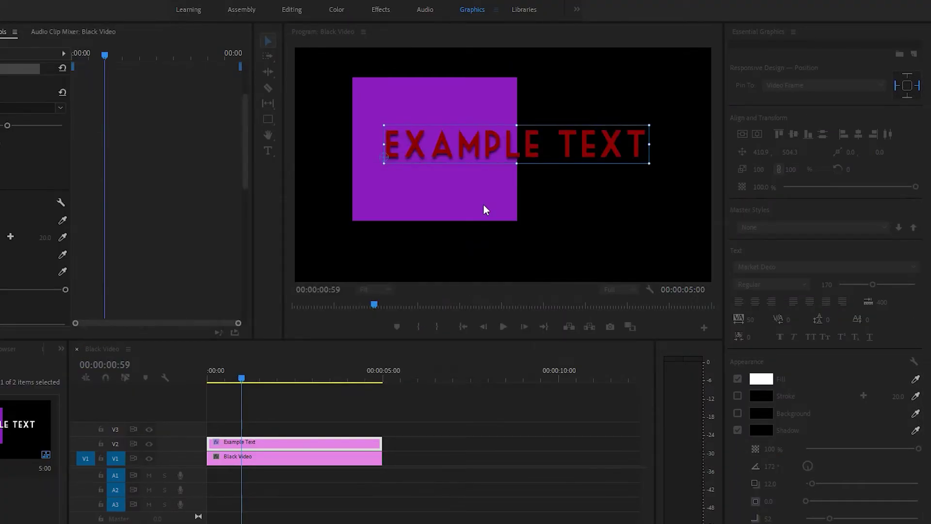
Step: Change the Example Text fill to bright yellow (BDBF08)
left_click(761, 379)
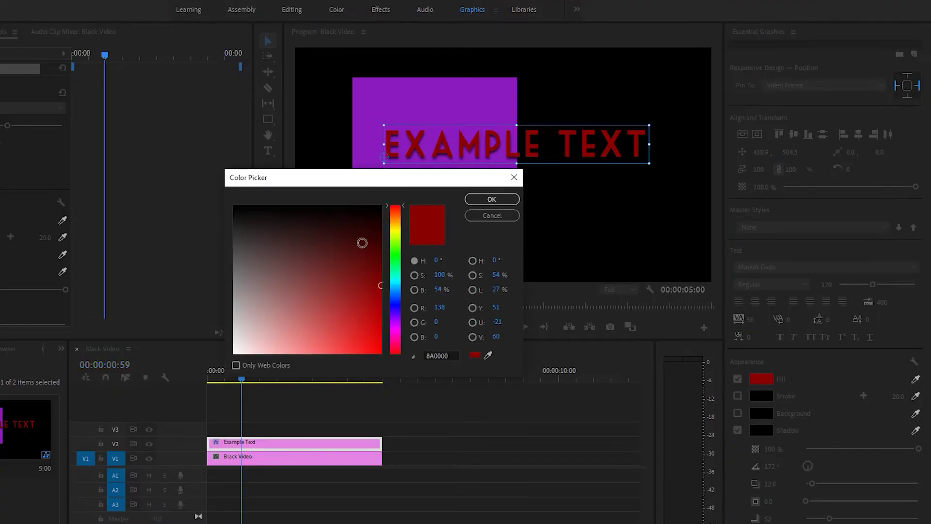
left_click(396, 231)
left_click(380, 205)
left_click(374, 303)
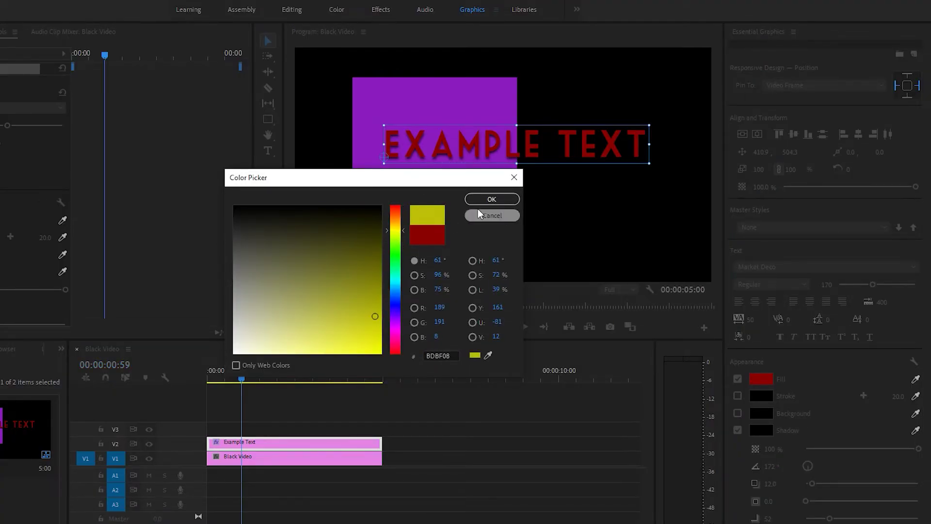
left_click(492, 199)
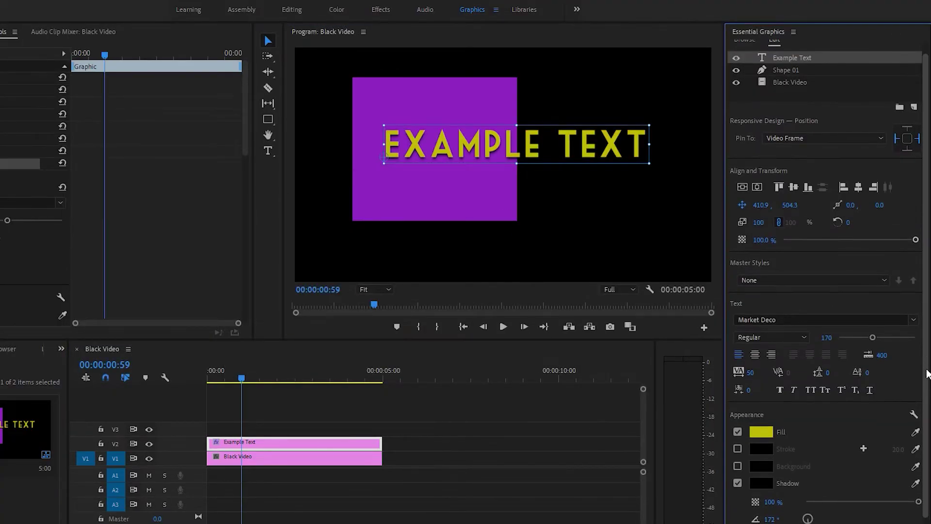
Step: Create a master text style named 'Text Style 1' from EXAMPLE TEXT's yellow formatting
left_click(885, 280)
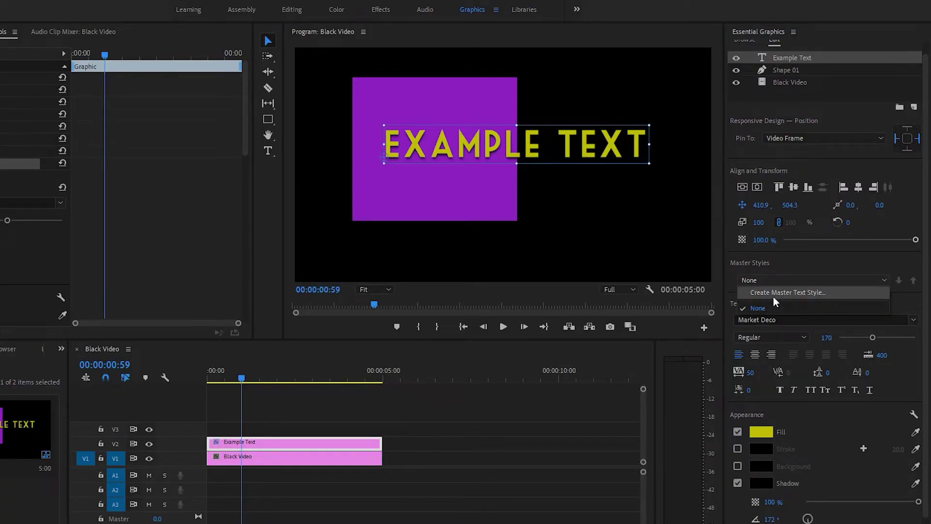
left_click(801, 292)
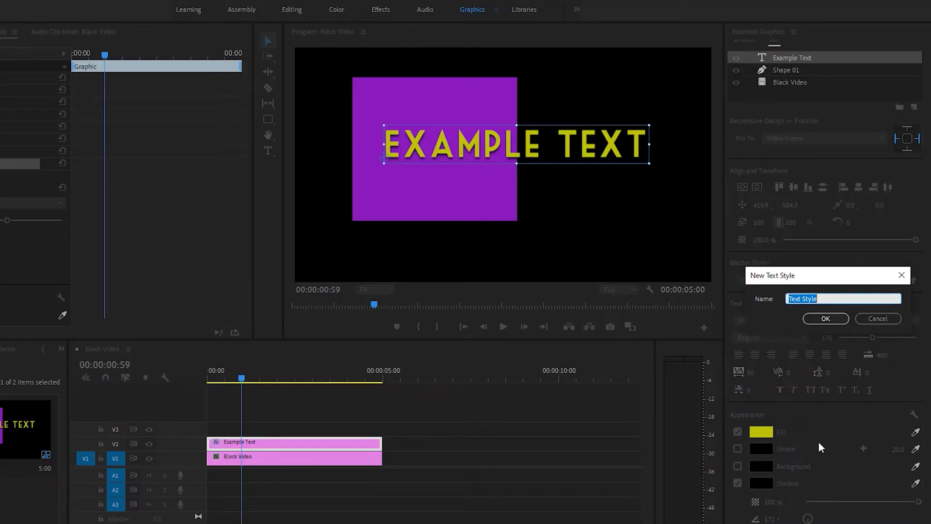
type("Text Style 1")
left_click(832, 318)
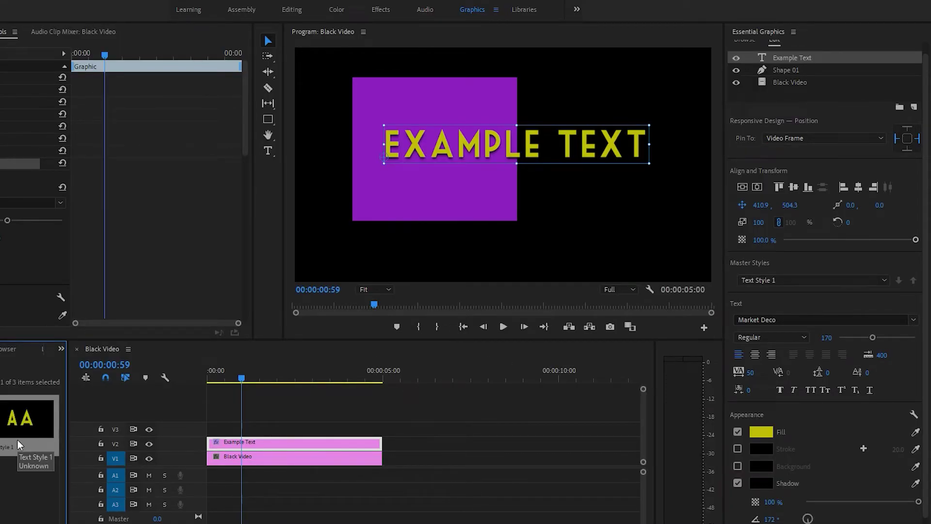
Step: Add a 'more text' line below EXAMPLE TEXT in white, Microsoft PhagsPa font
left_click(269, 152)
left_click(442, 227)
type("more text")
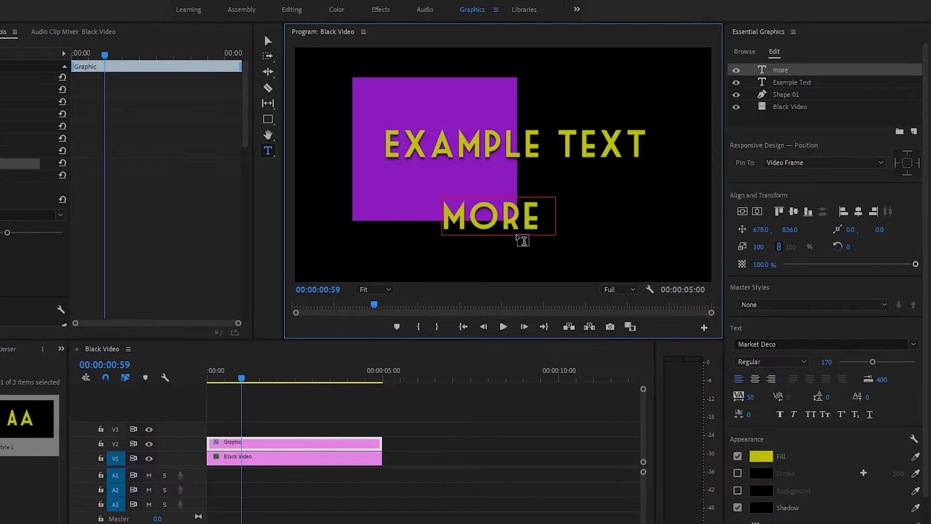
key("ctrl+a")
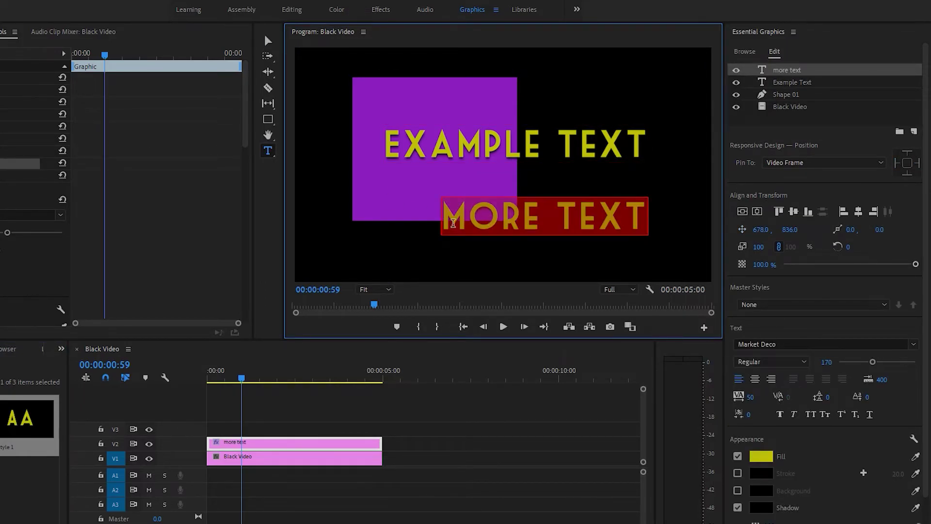
left_click(760, 458)
left_click_drag(318, 280, 208, 364)
left_click(491, 200)
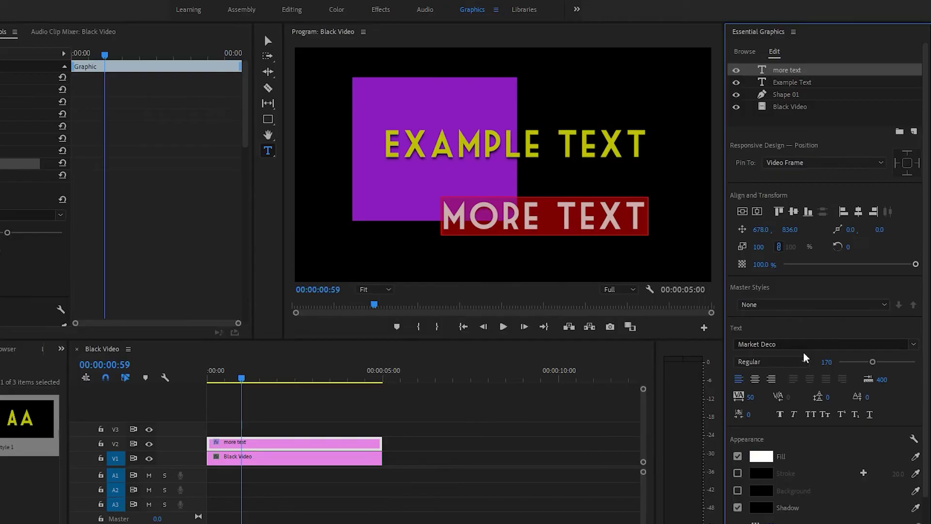
left_click(914, 346)
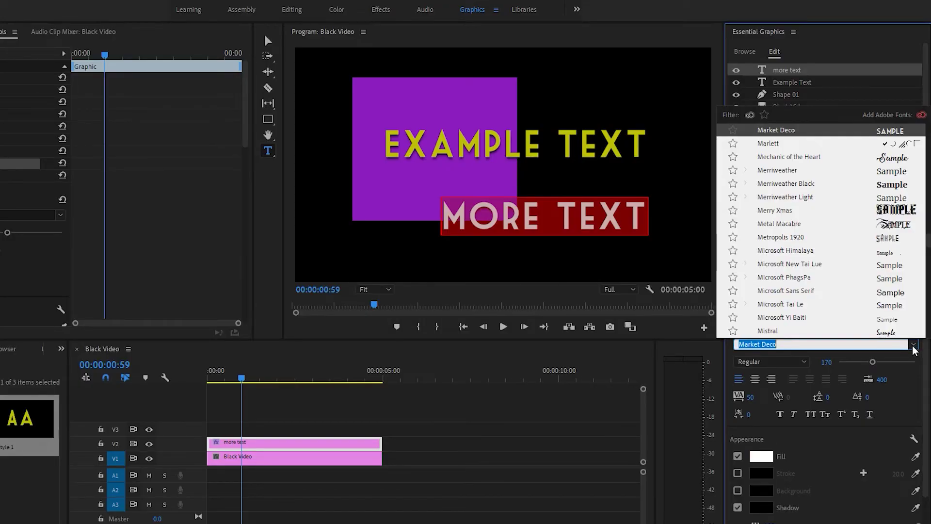
left_click(805, 279)
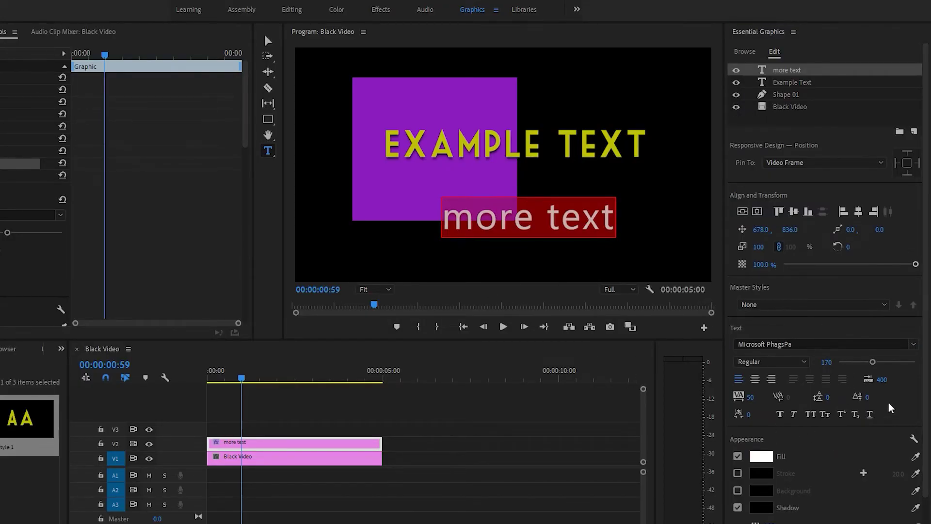
Step: Apply the Text Style 1 master style to MORE TEXT from the Master Styles list
left_click(795, 305)
left_click(772, 346)
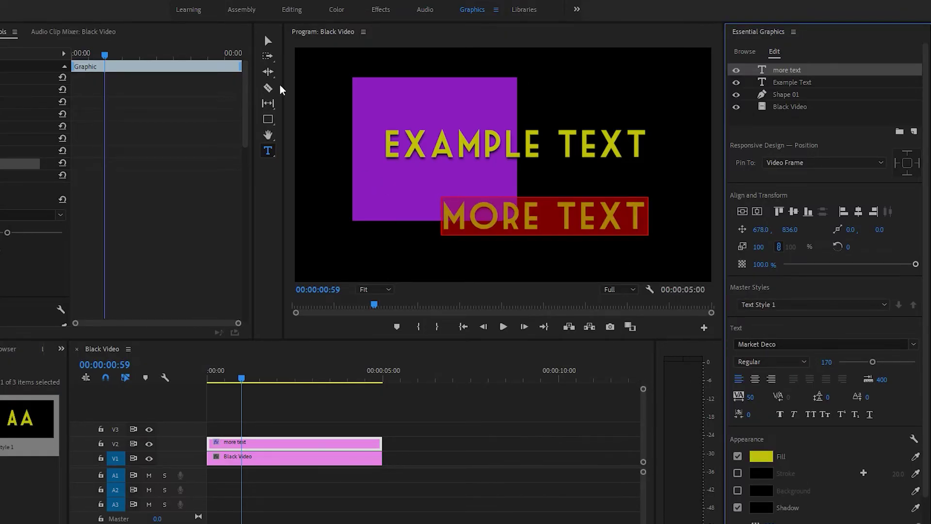
key("Escape")
left_click(631, 108)
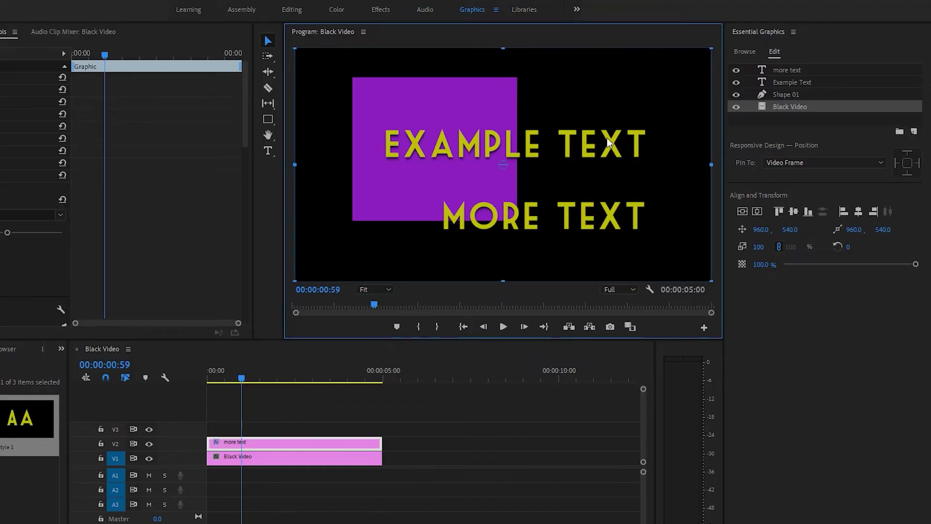
Step: Undo that style, then drag Text Style 1 from the Project panel onto the more text layer
key("ctrl+z")
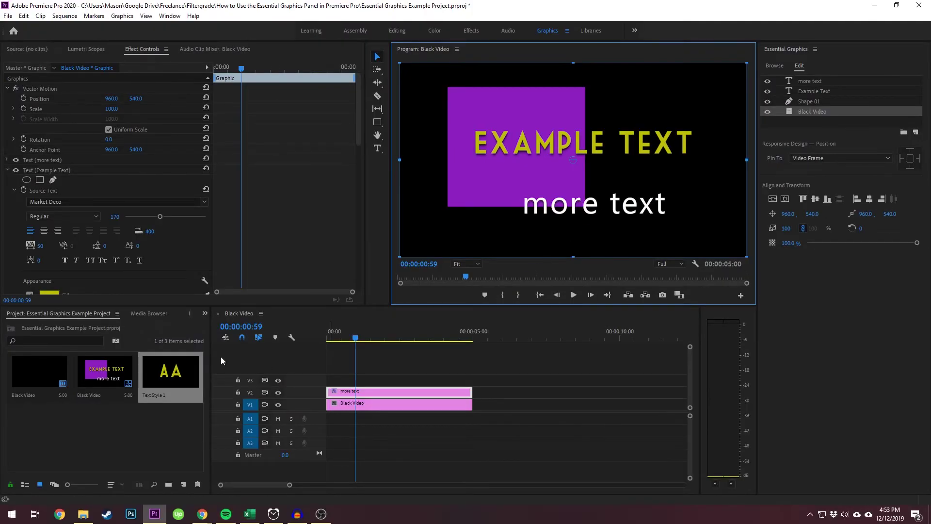
left_click(162, 381)
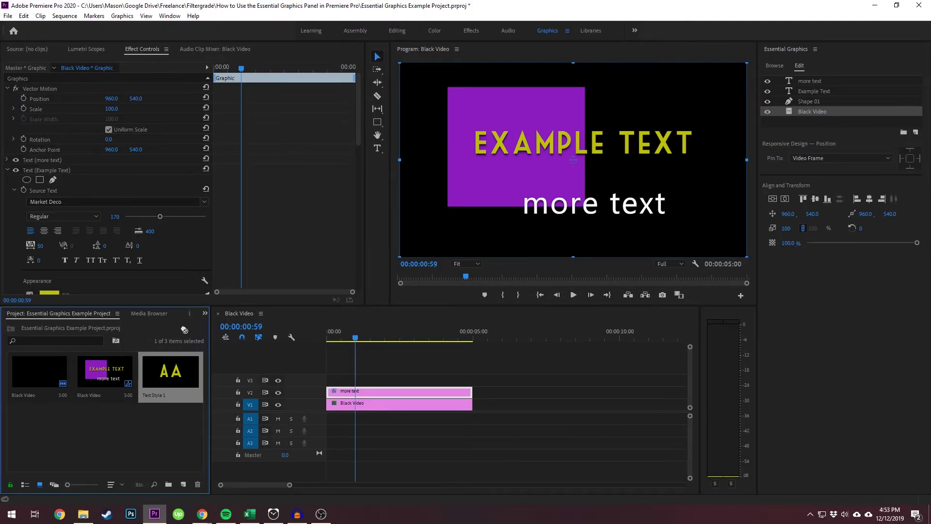
left_click_drag(798, 113, 809, 82)
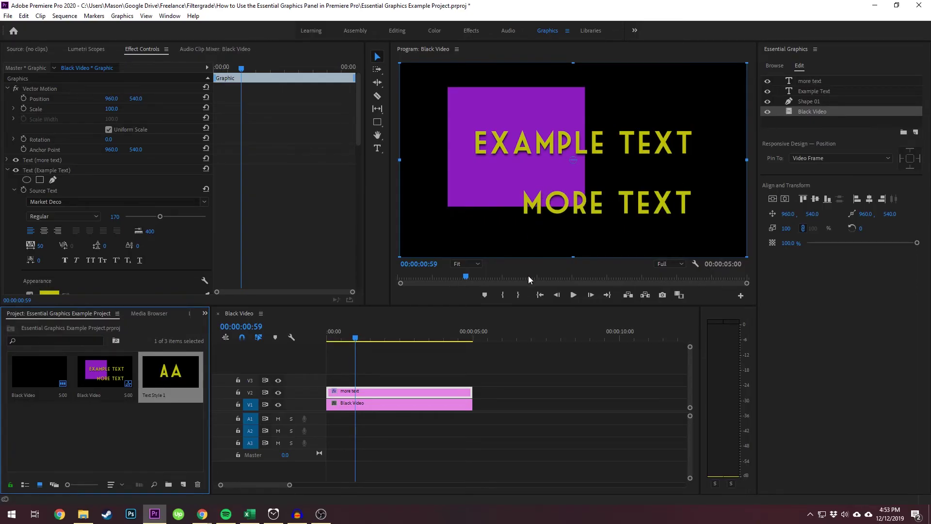
left_click(544, 194)
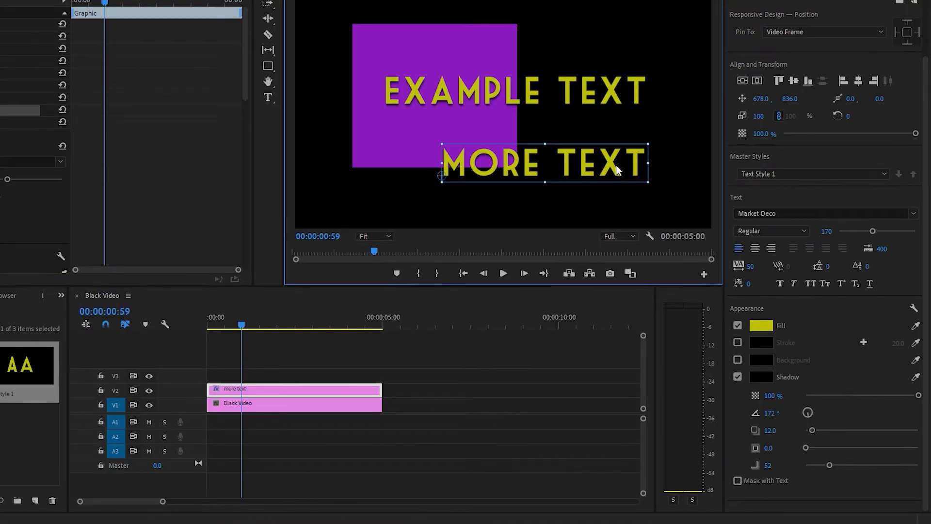
Step: Nudge EXAMPLE TEXT up-left, remove its drop shadow and give it a black stroke of 33
left_click(570, 92)
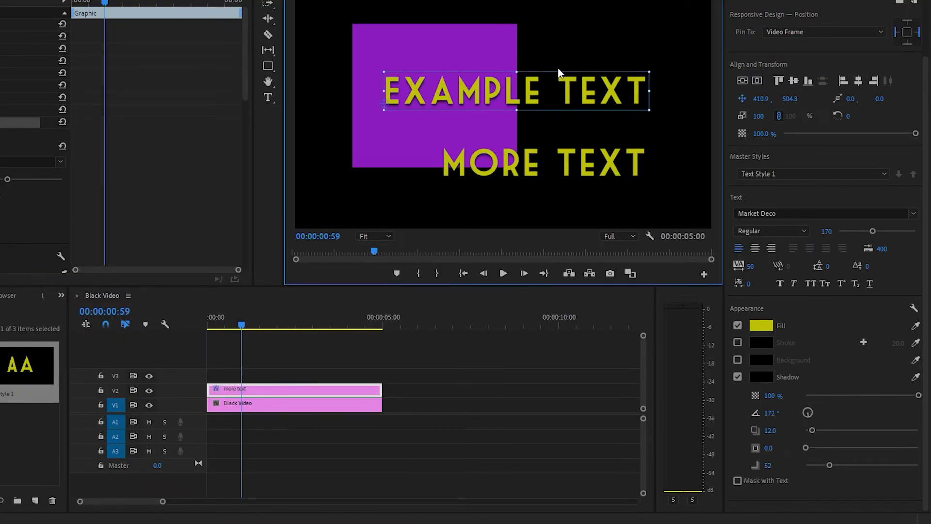
mouse_move(477, 95)
left_mouse_down()
mouse_move(452, 83)
mouse_move(462, 90)
left_mouse_up()
left_click(737, 377)
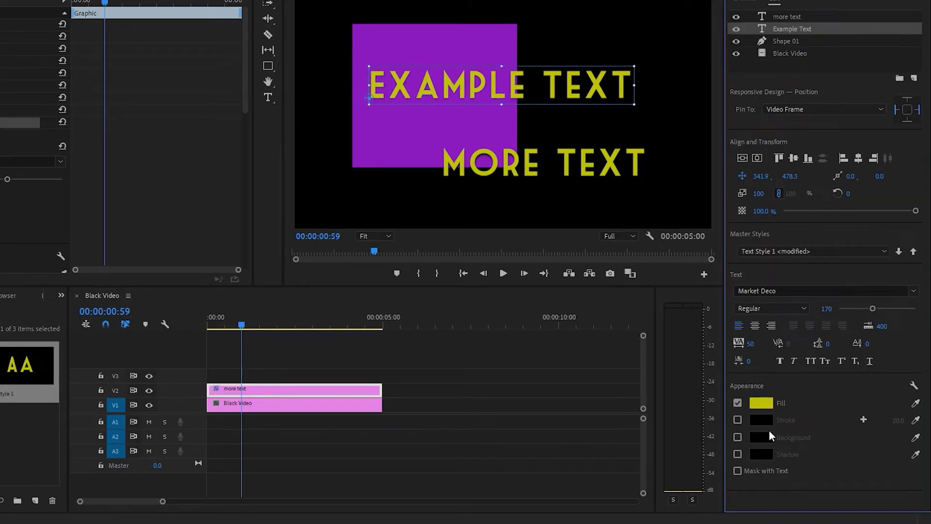
left_click(737, 420)
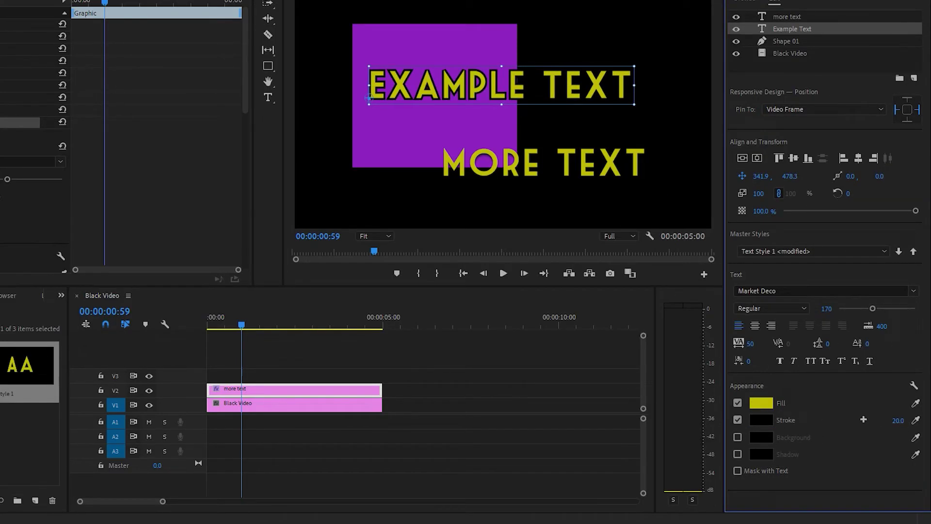
left_click_drag(897, 420, 895, 421)
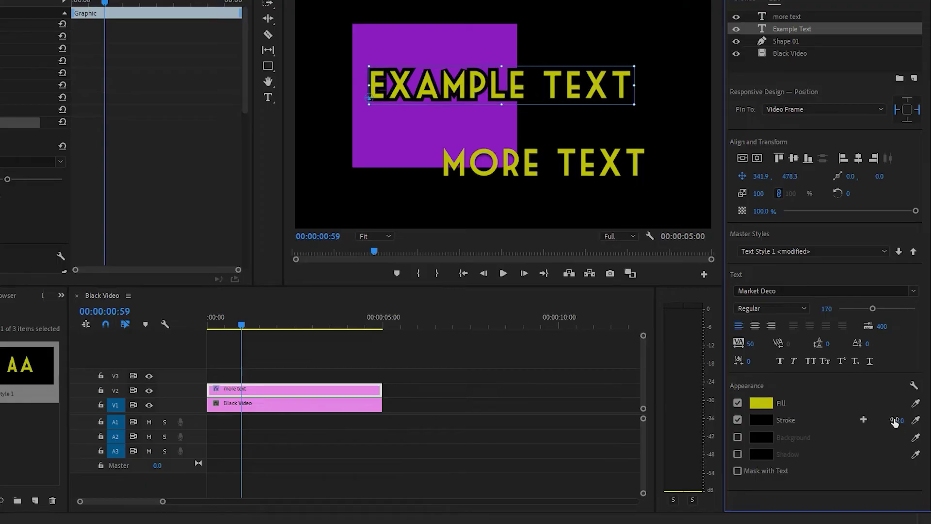
Step: Add a second, white stroke of width 46 around EXAMPLE TEXT
left_click(864, 419)
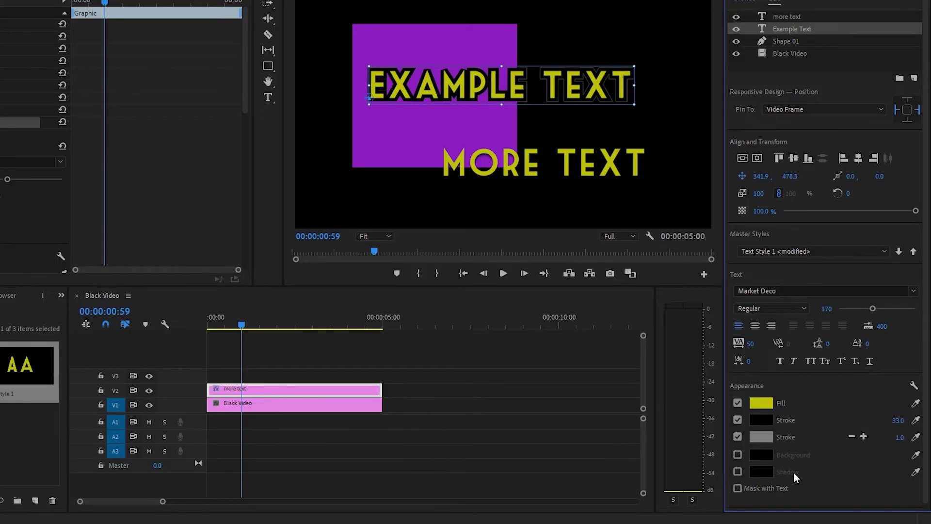
left_click(762, 436)
left_click(291, 201)
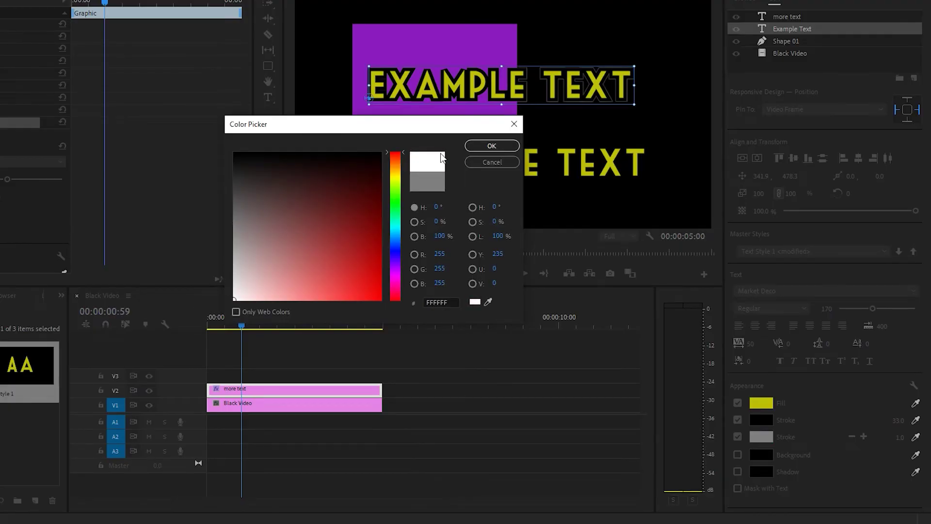
left_click(476, 149)
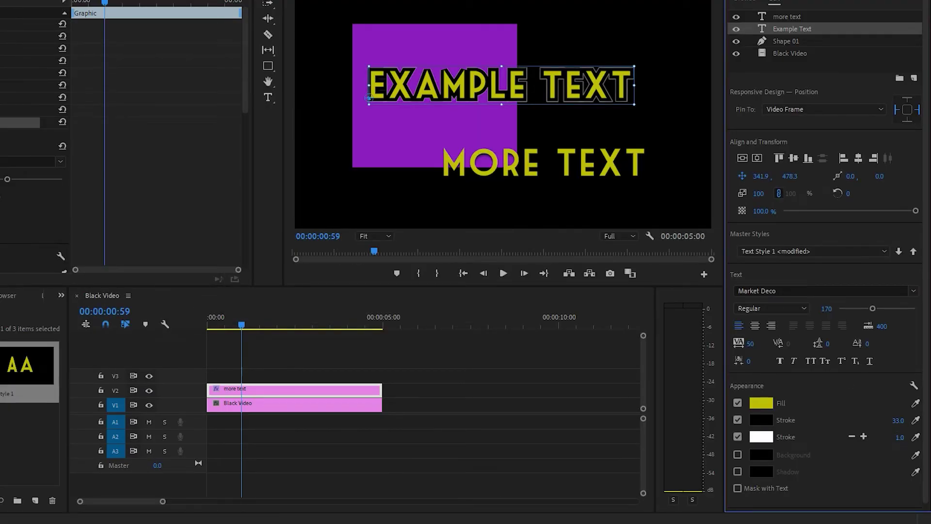
left_click_drag(900, 437, 921, 437)
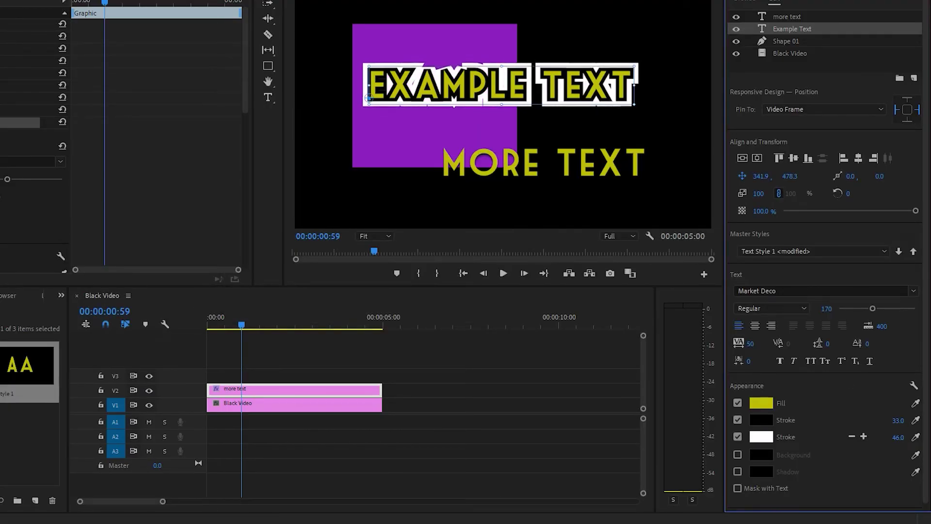
left_click(658, 117)
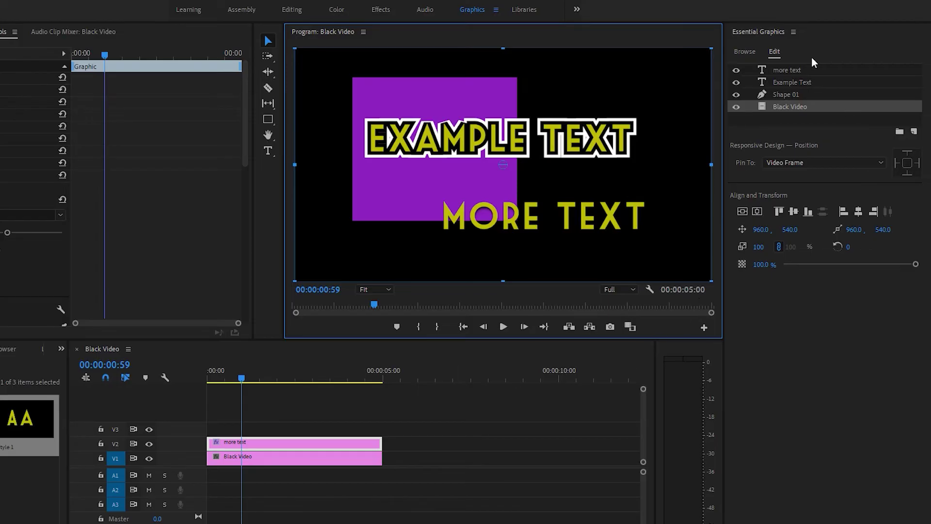
left_click(799, 72)
left_click(799, 81)
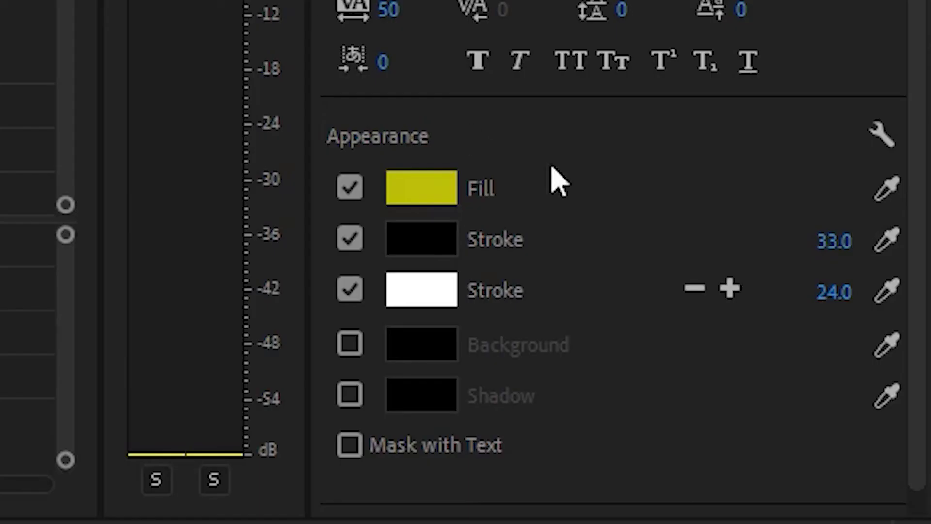
left_click(882, 136)
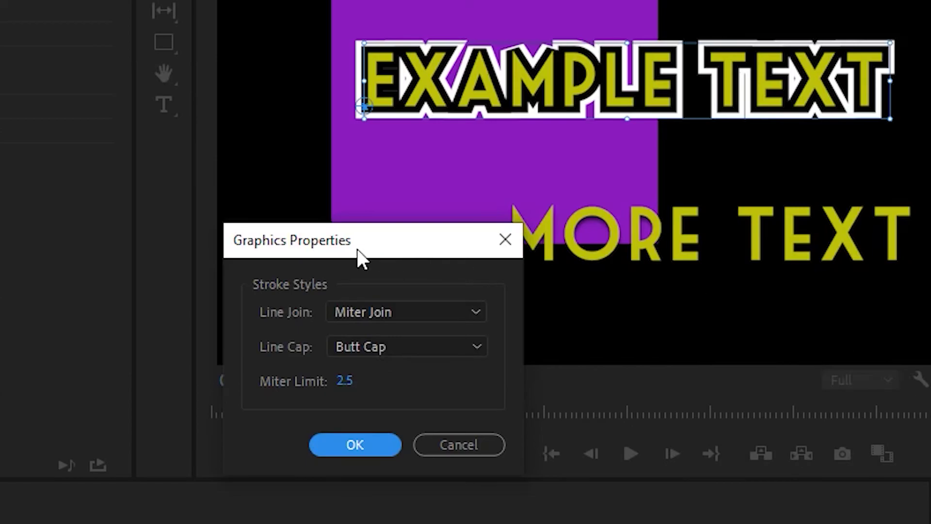
left_click_drag(357, 249, 189, 230)
left_click(266, 287)
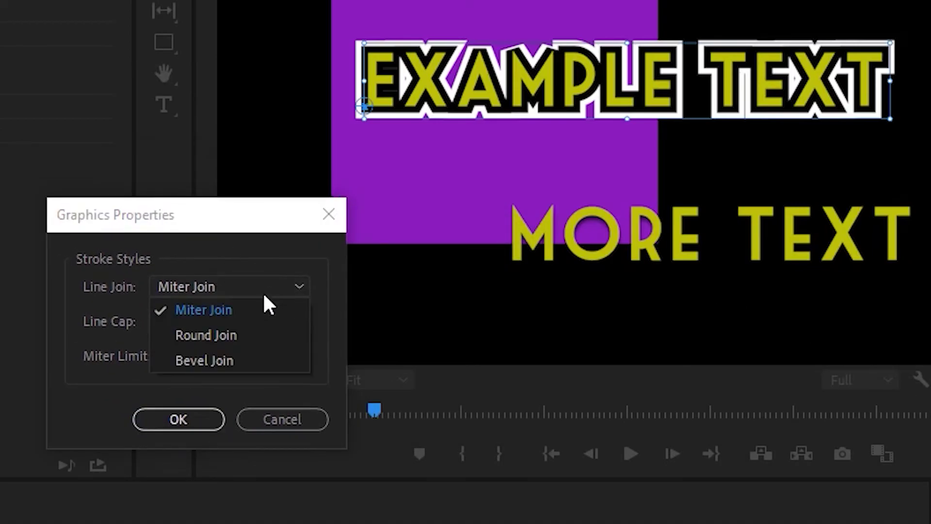
left_click(227, 331)
left_click(238, 284)
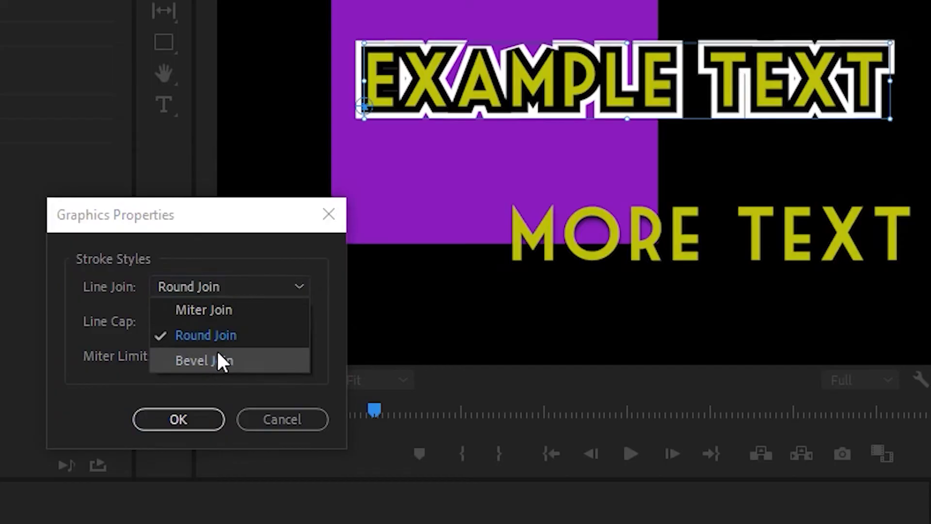
left_click(217, 358)
left_click(231, 290)
left_click(216, 310)
left_click(228, 322)
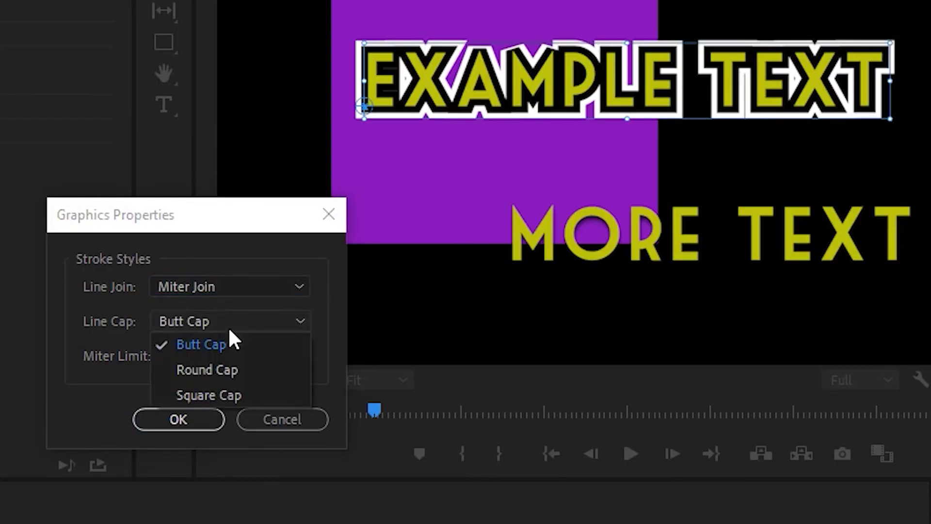
left_click(222, 364)
left_click(243, 318)
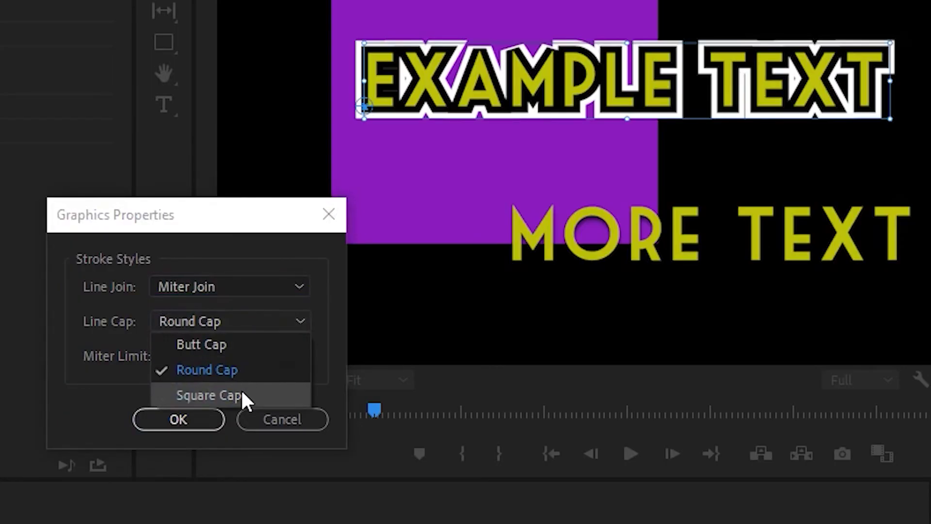
left_click(241, 393)
left_click(245, 318)
left_click(228, 345)
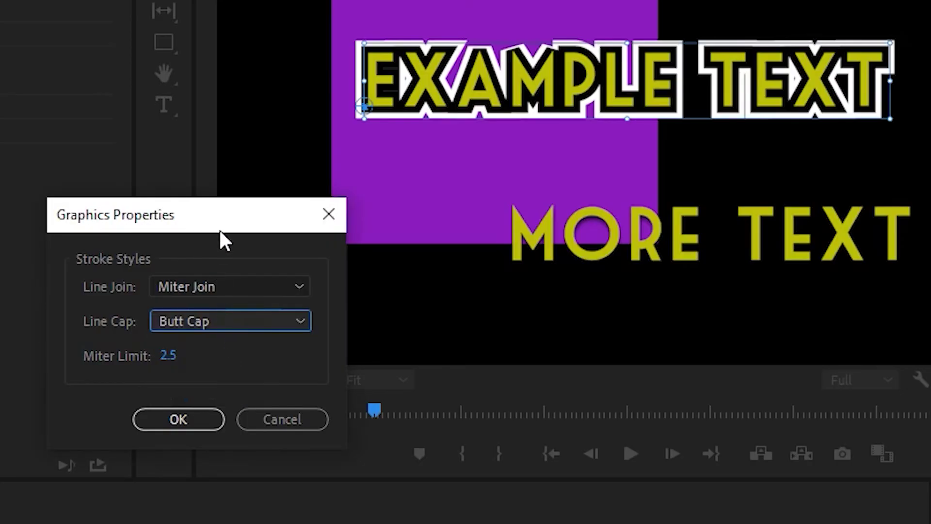
left_click_drag(221, 228, 267, 244)
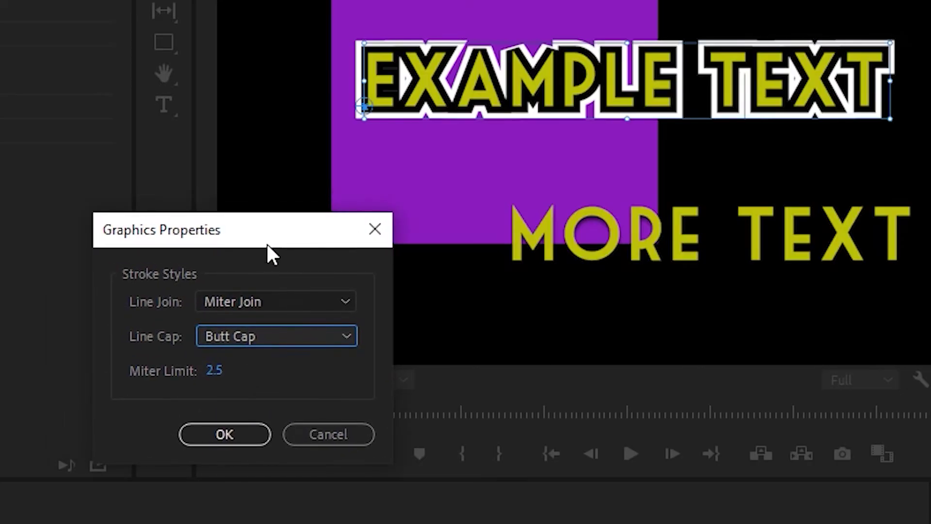
left_click_drag(214, 370, 486, 397)
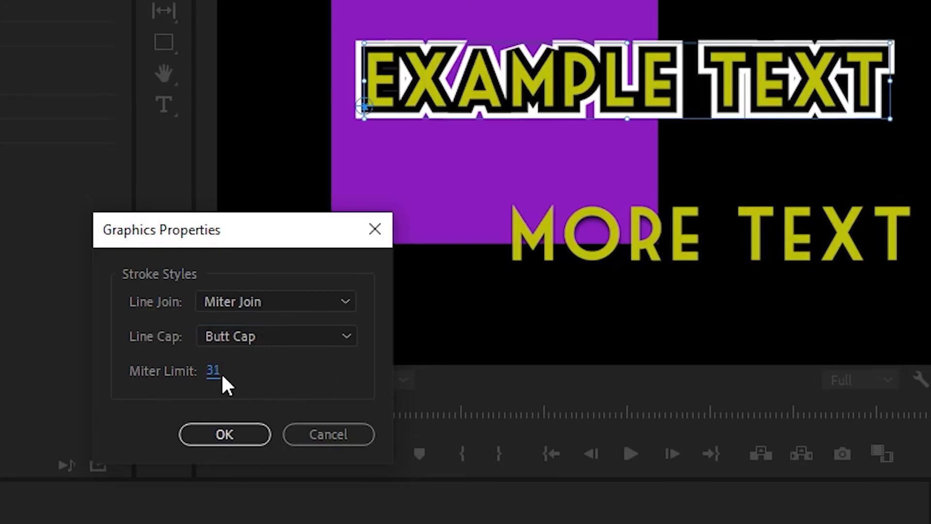
left_click_drag(221, 378, 27, 417)
left_click(328, 437)
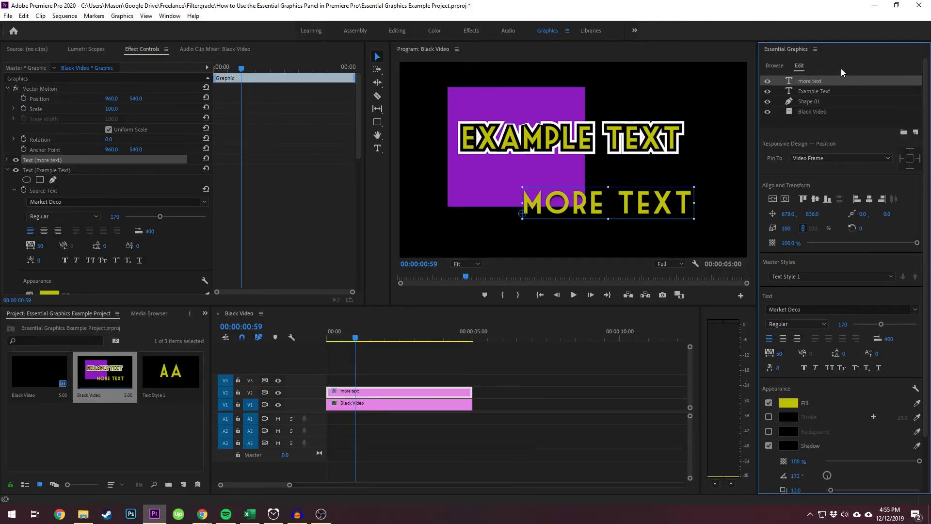
Step: Choose Graphics > Export As Motion Graphics Template
left_click(122, 16)
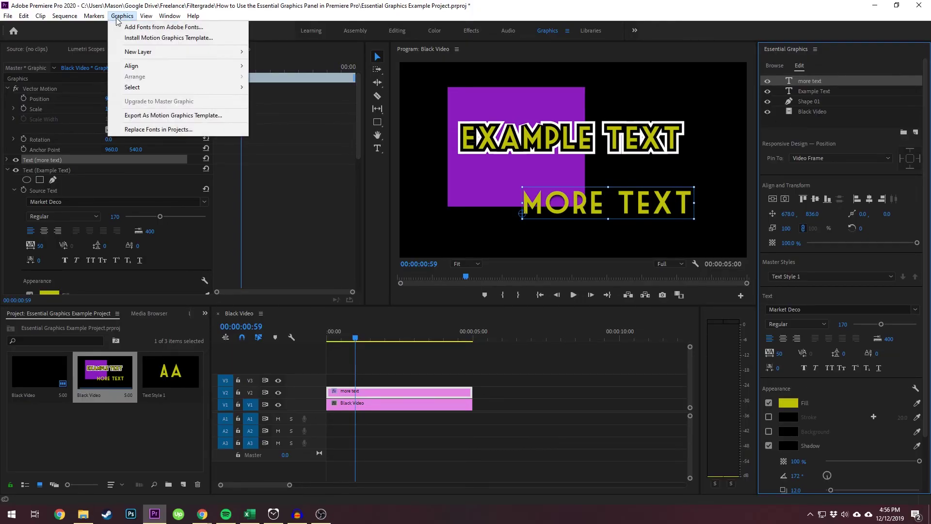
left_click(181, 117)
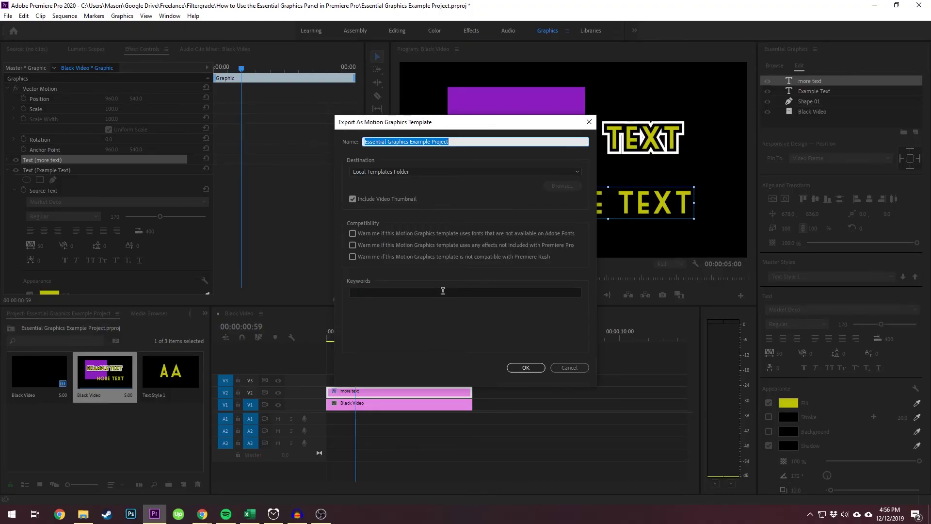
Step: Cancel the Export As Motion Graphics Template dialog without exporting
left_click(570, 367)
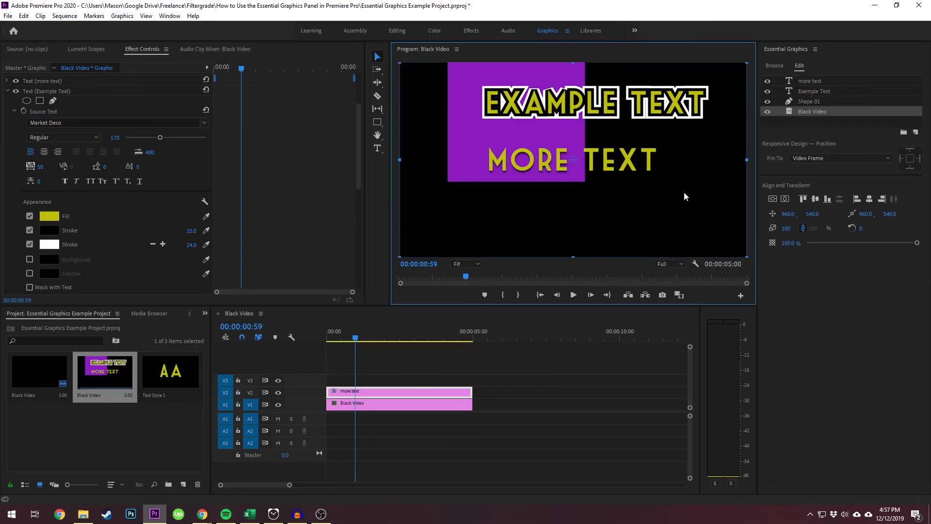